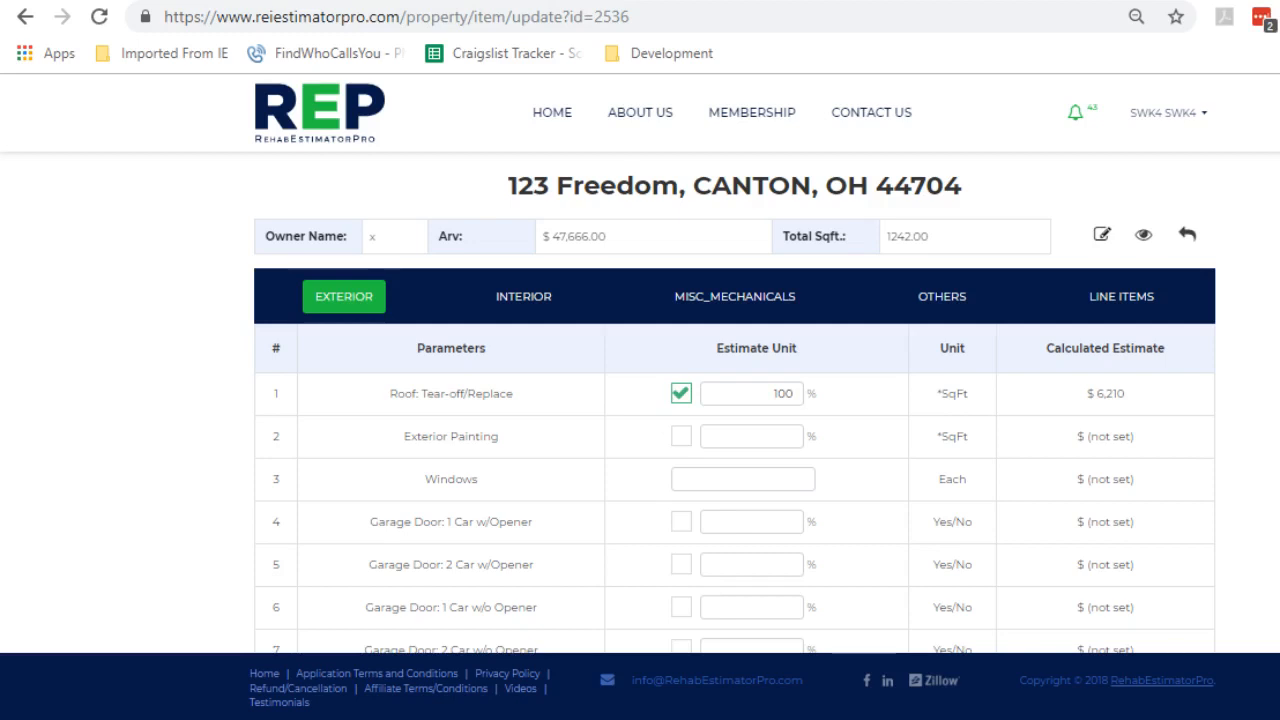
# Open the rental calculations page from the property's repair estimate
pyautogui.scroll(-5, 640, 400)
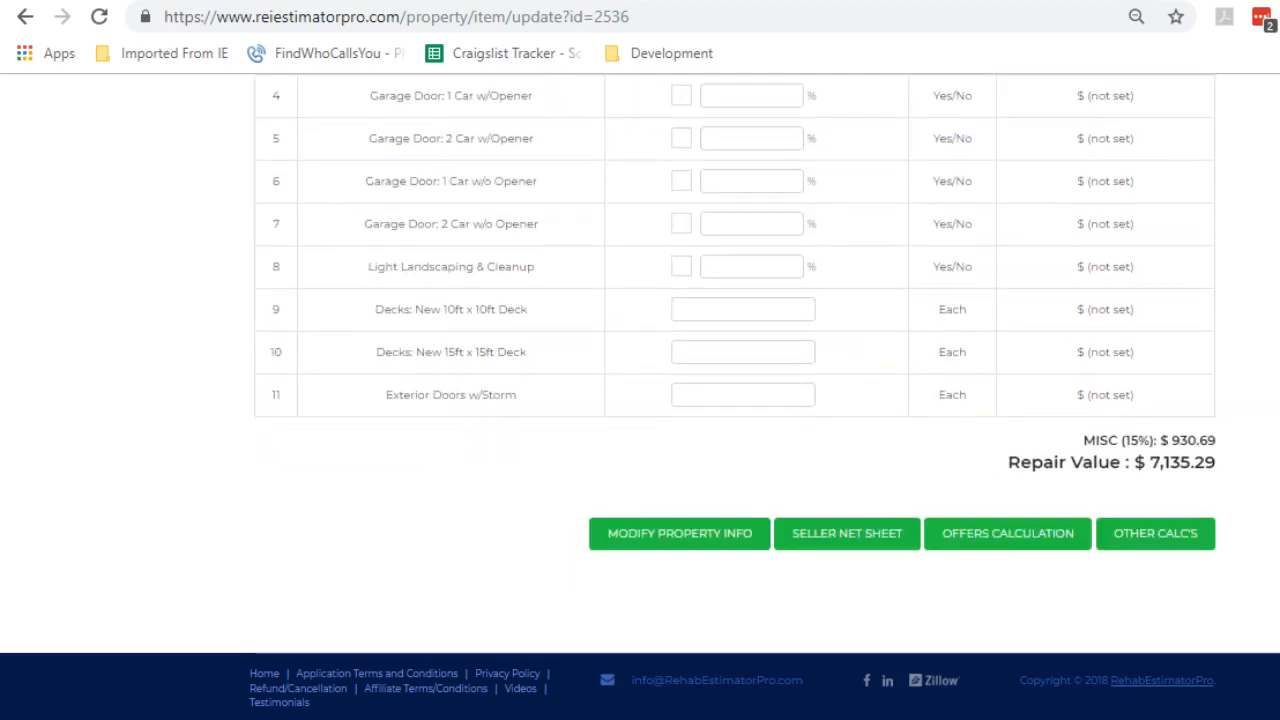
pyautogui.click(1155, 537)
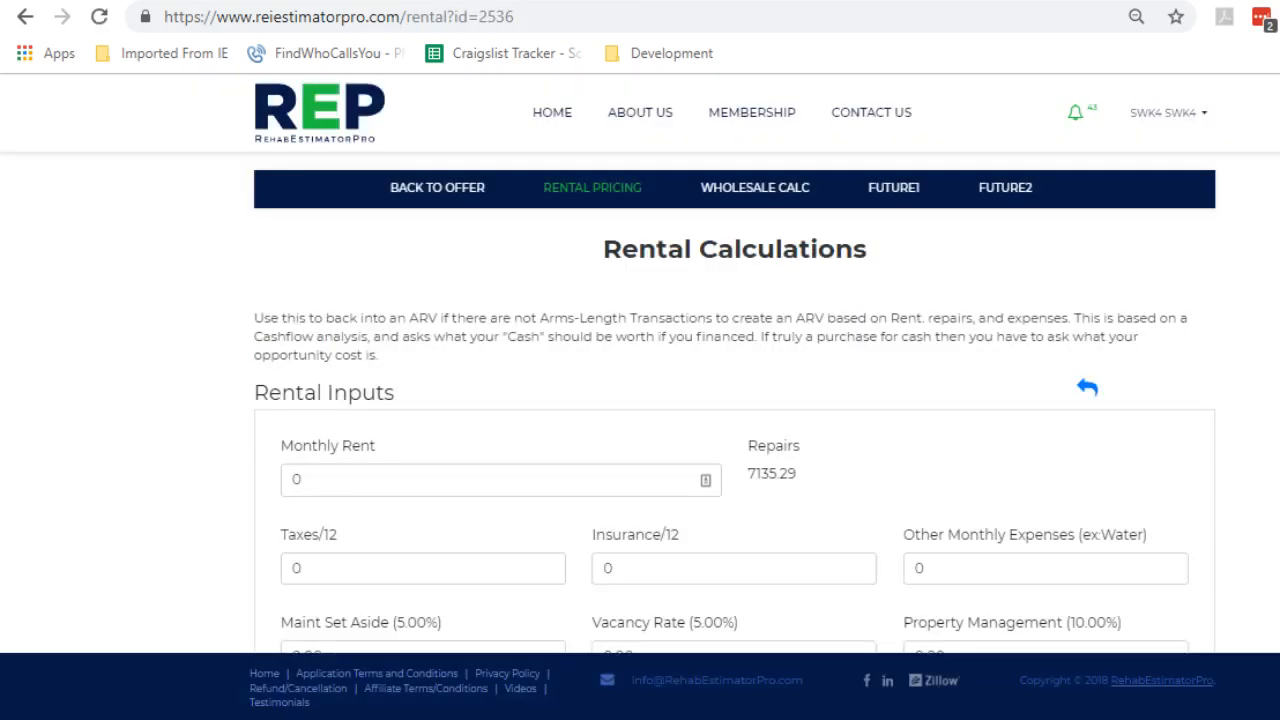
pyautogui.scroll(-2, 525, 366)
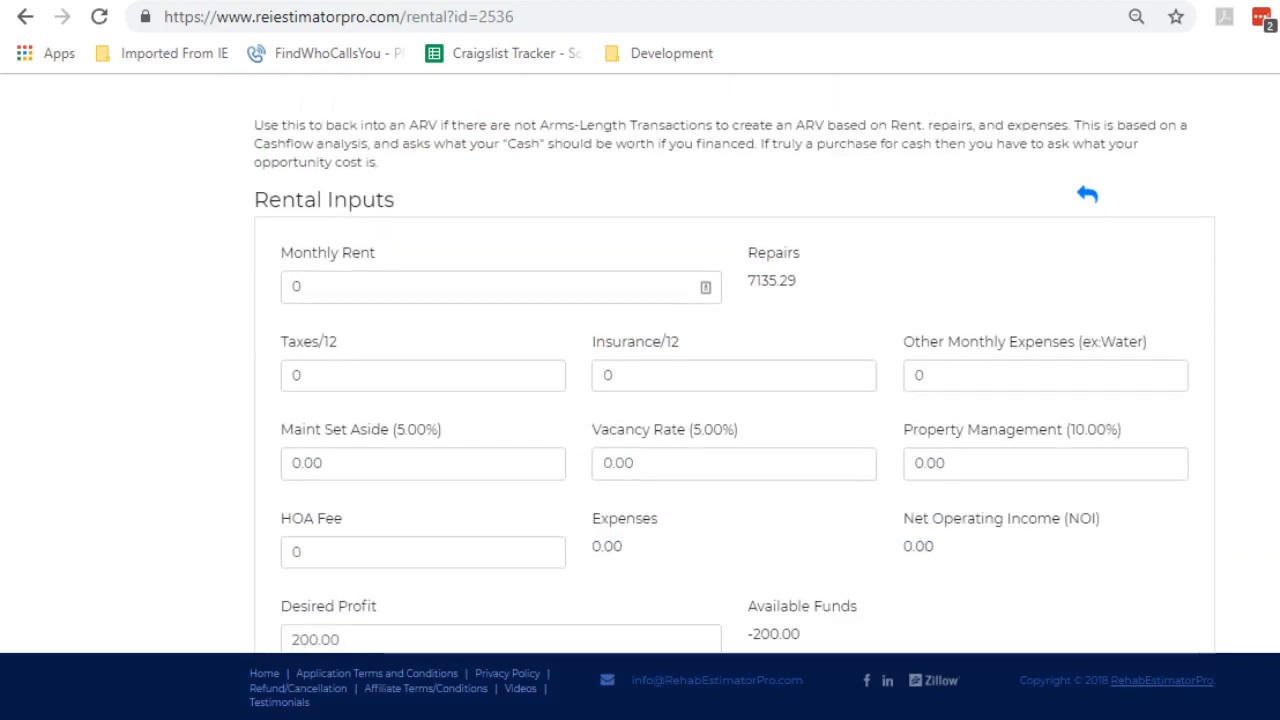
# Enter a monthly rent of 800, monthly taxes of 100 and monthly insurance of 58 in the rental inputs
pyautogui.click(305, 287)
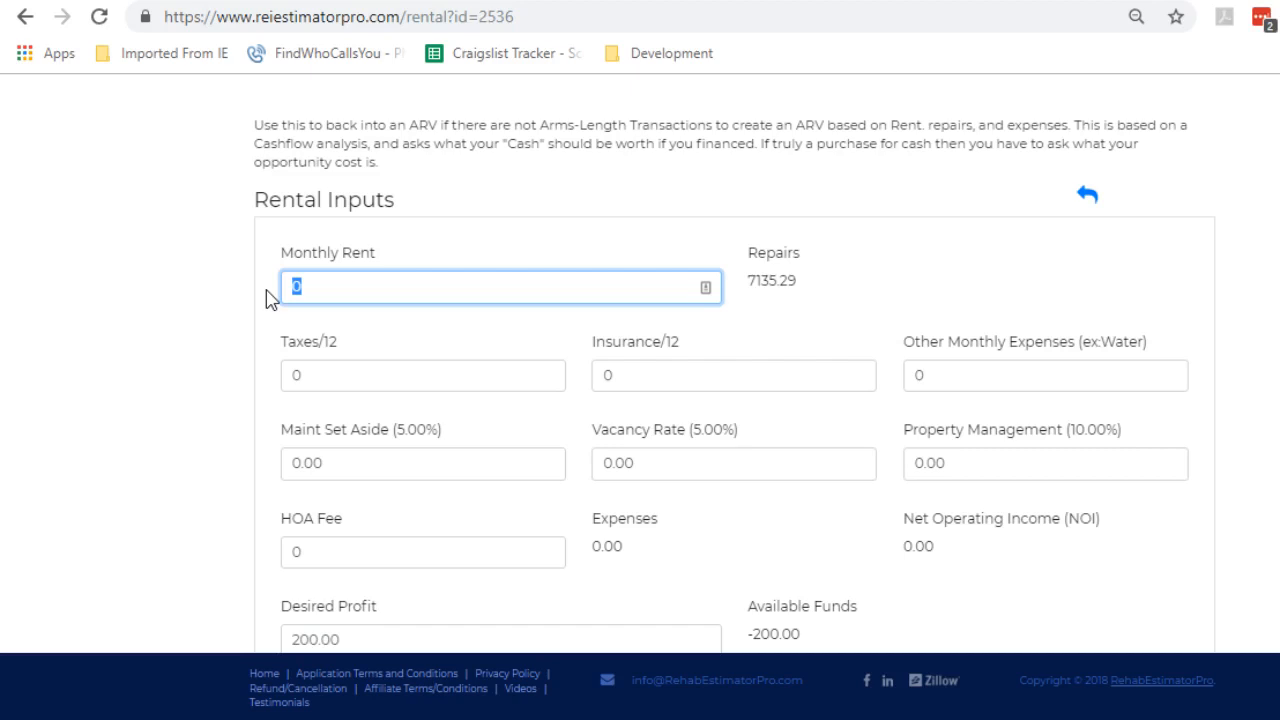
pyautogui.write('800')
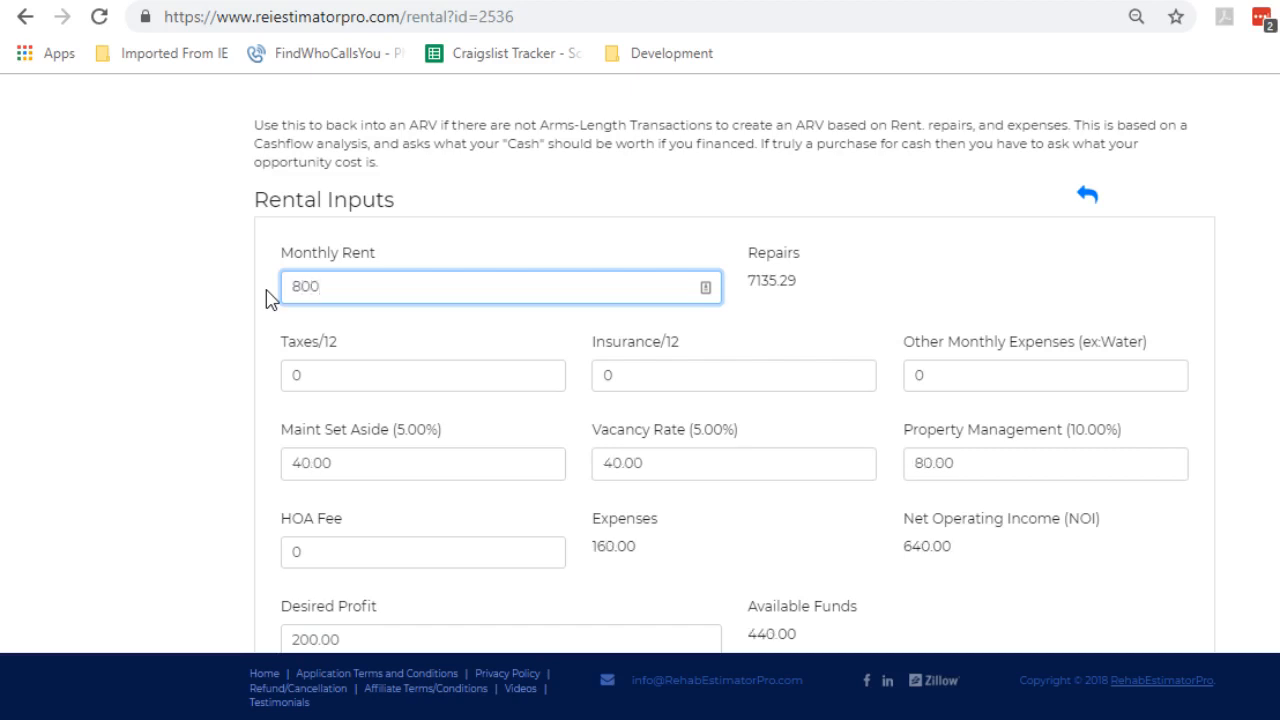
pyautogui.press('Tab')
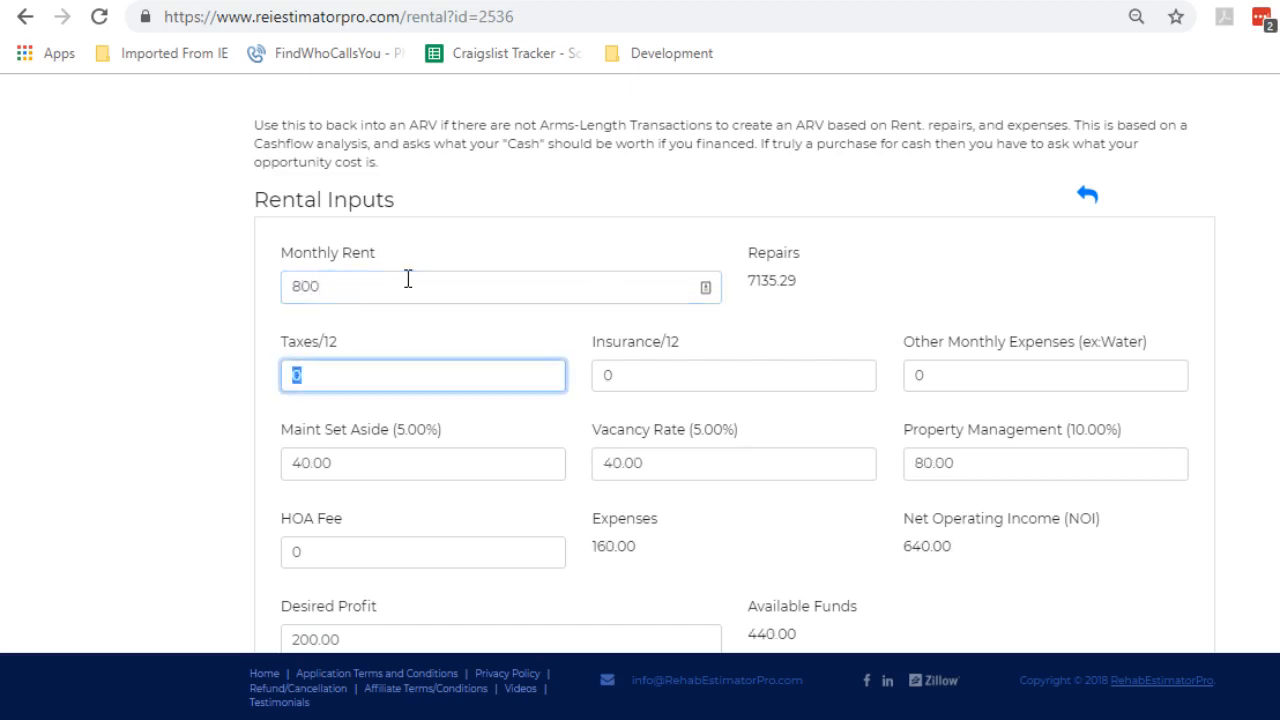
pyautogui.write('100')
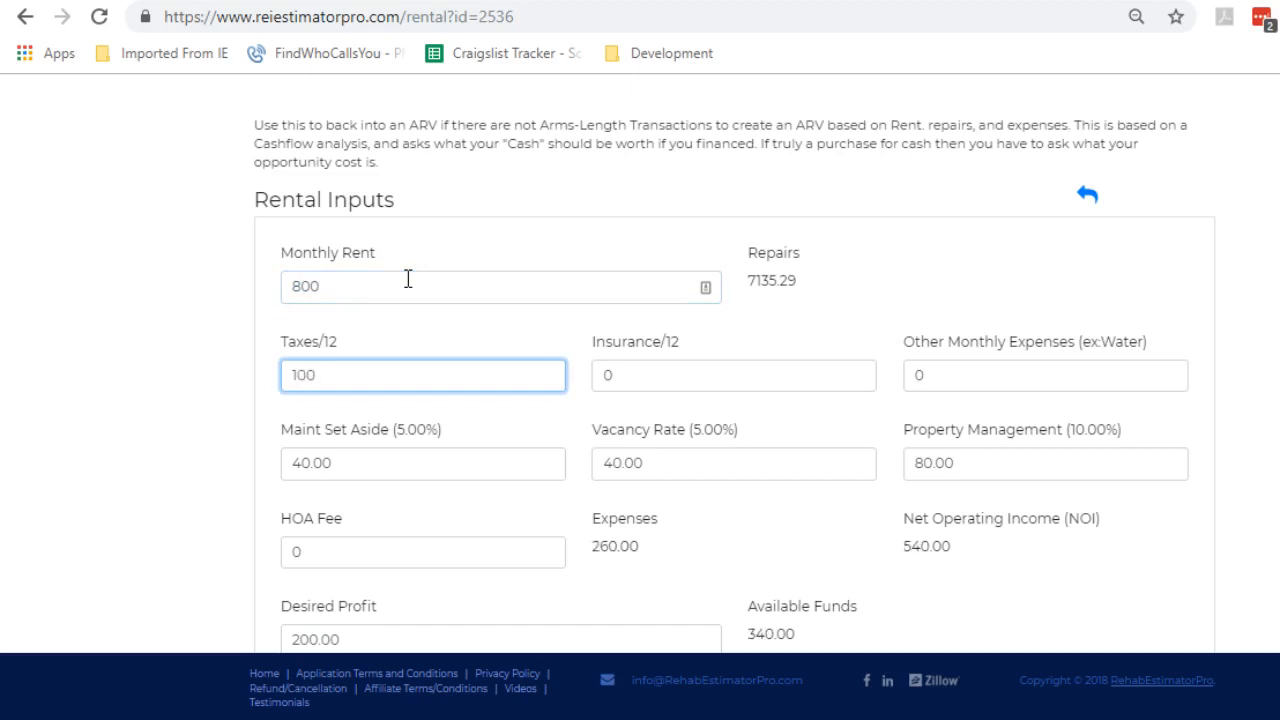
pyautogui.press('Tab')
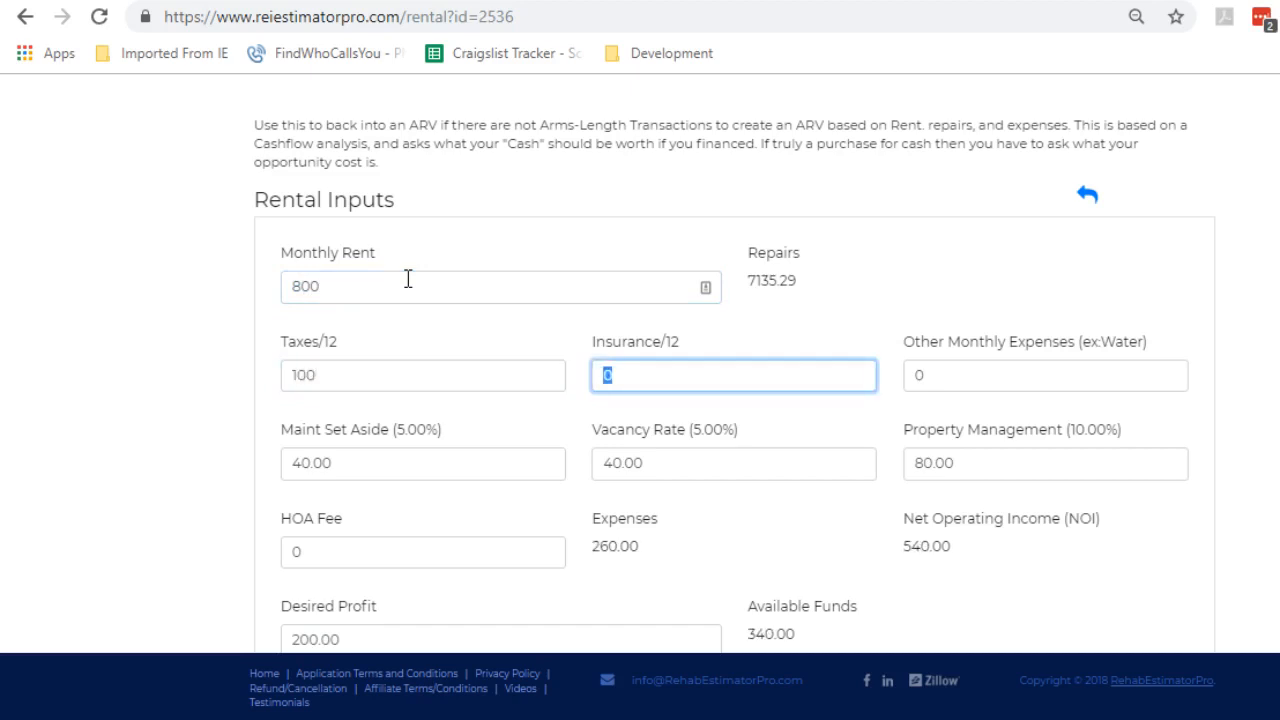
pyautogui.write('58')
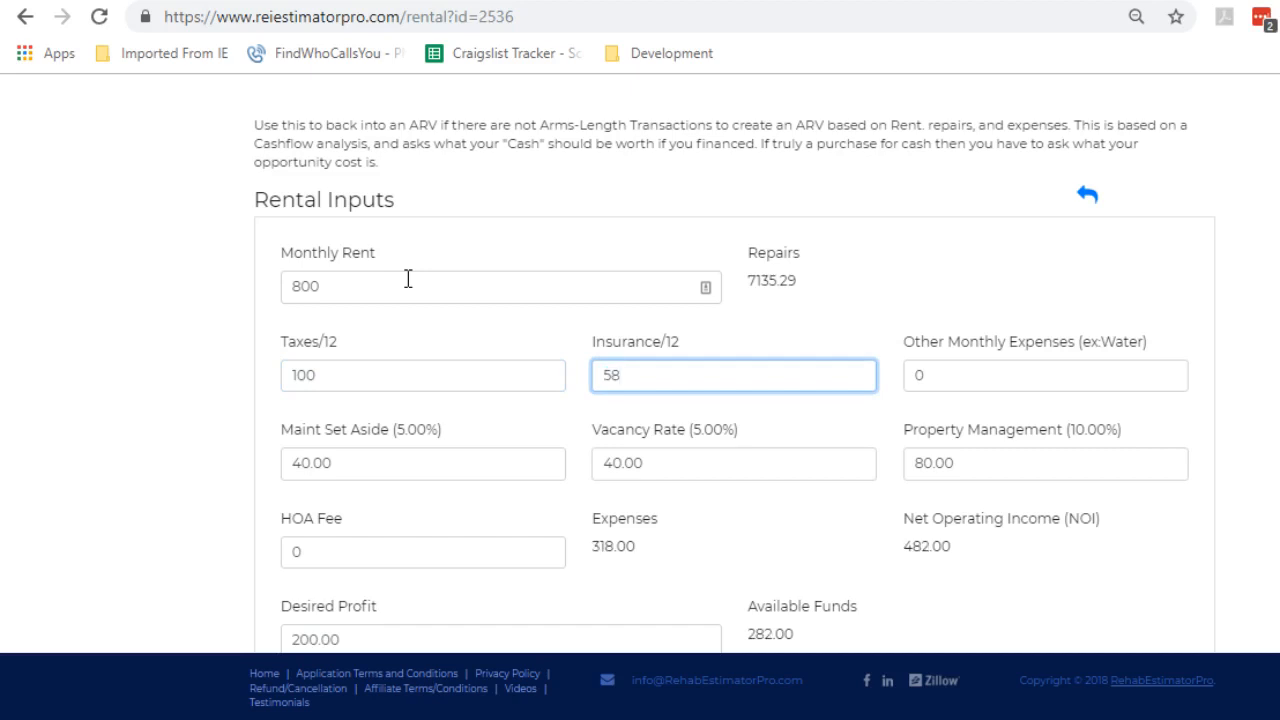
pyautogui.press('Tab')
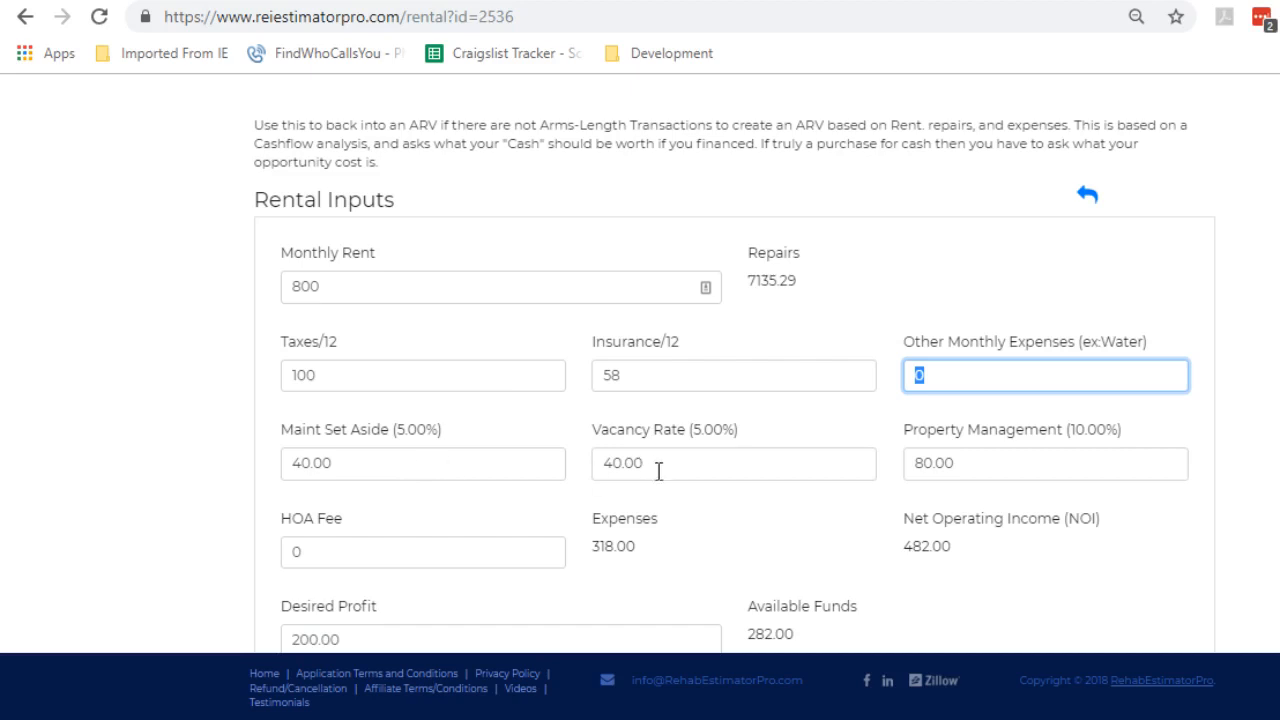
# Examine the vacancy and management set-asides, net operating income, desired profit, mortgage terms, available funds and Max All-In amount
pyautogui.click(694, 457)
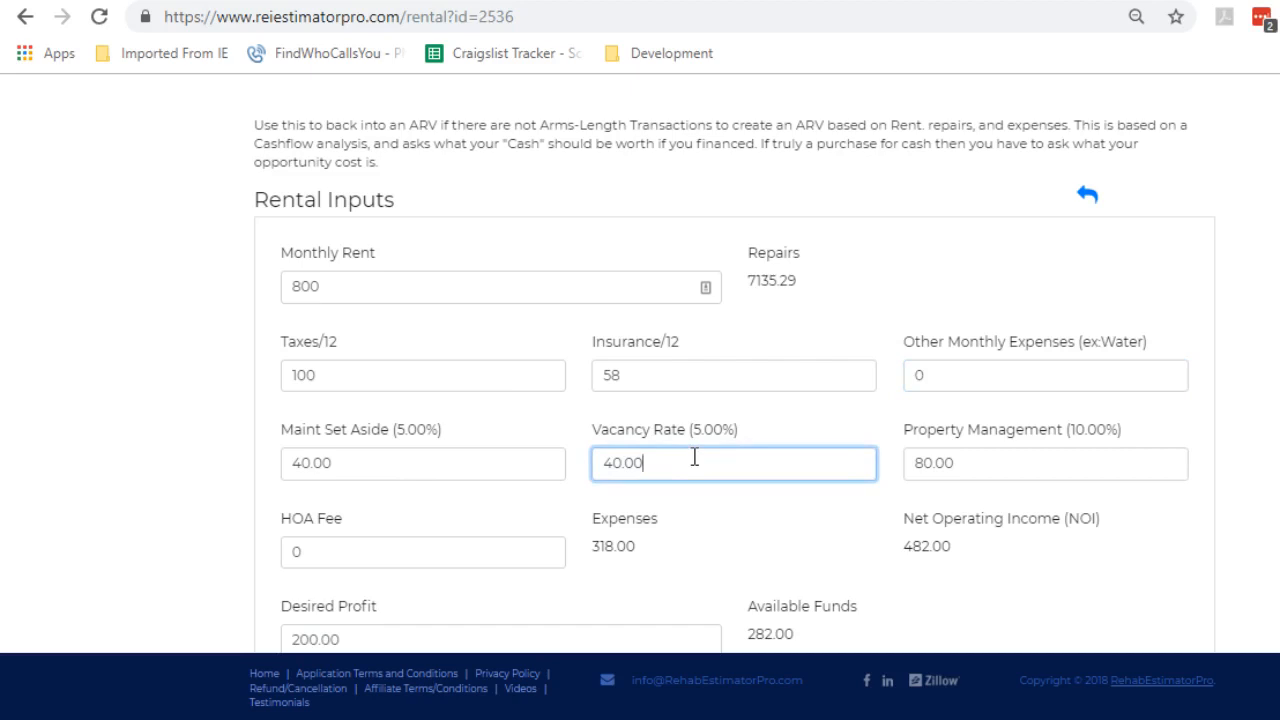
pyautogui.click(1021, 470)
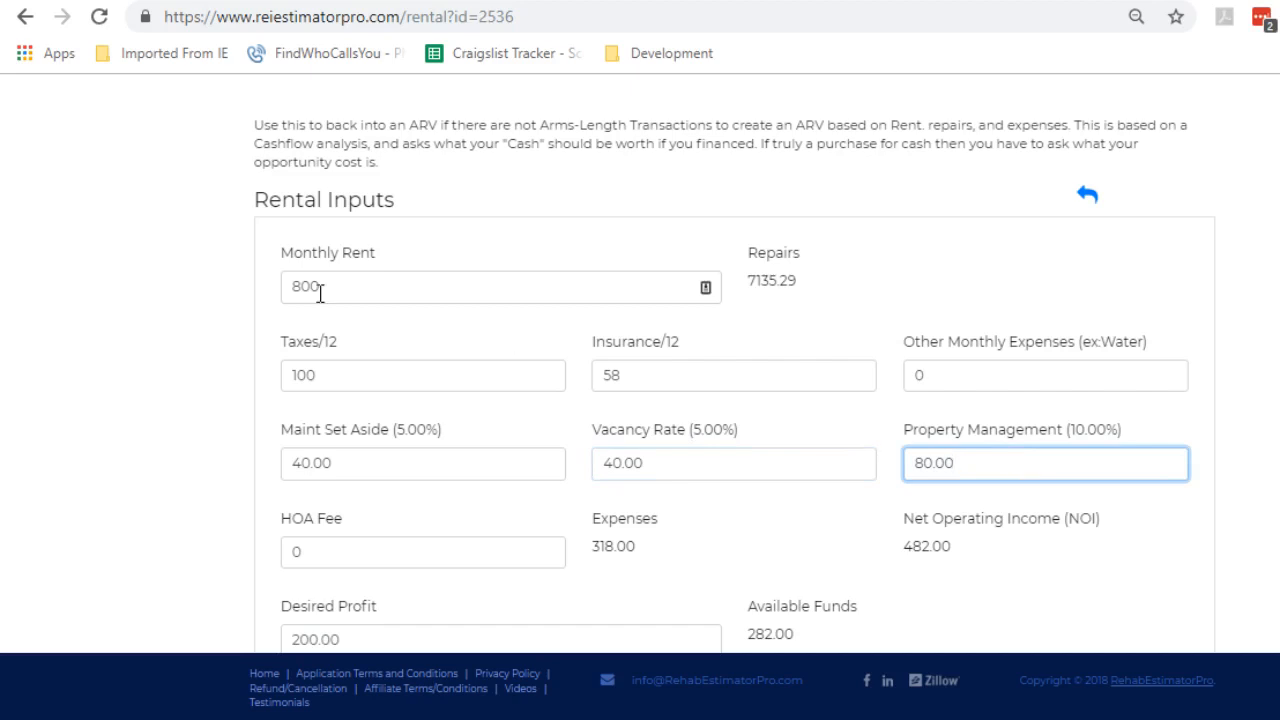
pyautogui.scroll(-2, 430, 503)
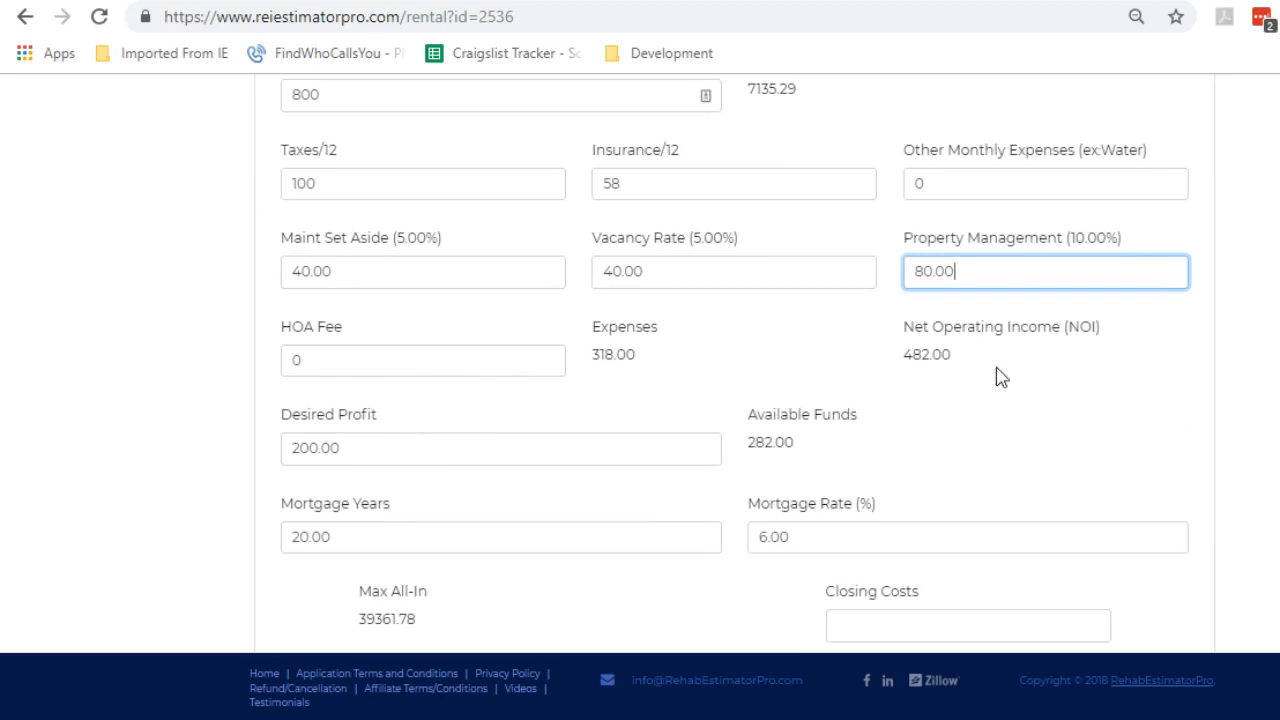
pyautogui.scroll(2, 420, 92)
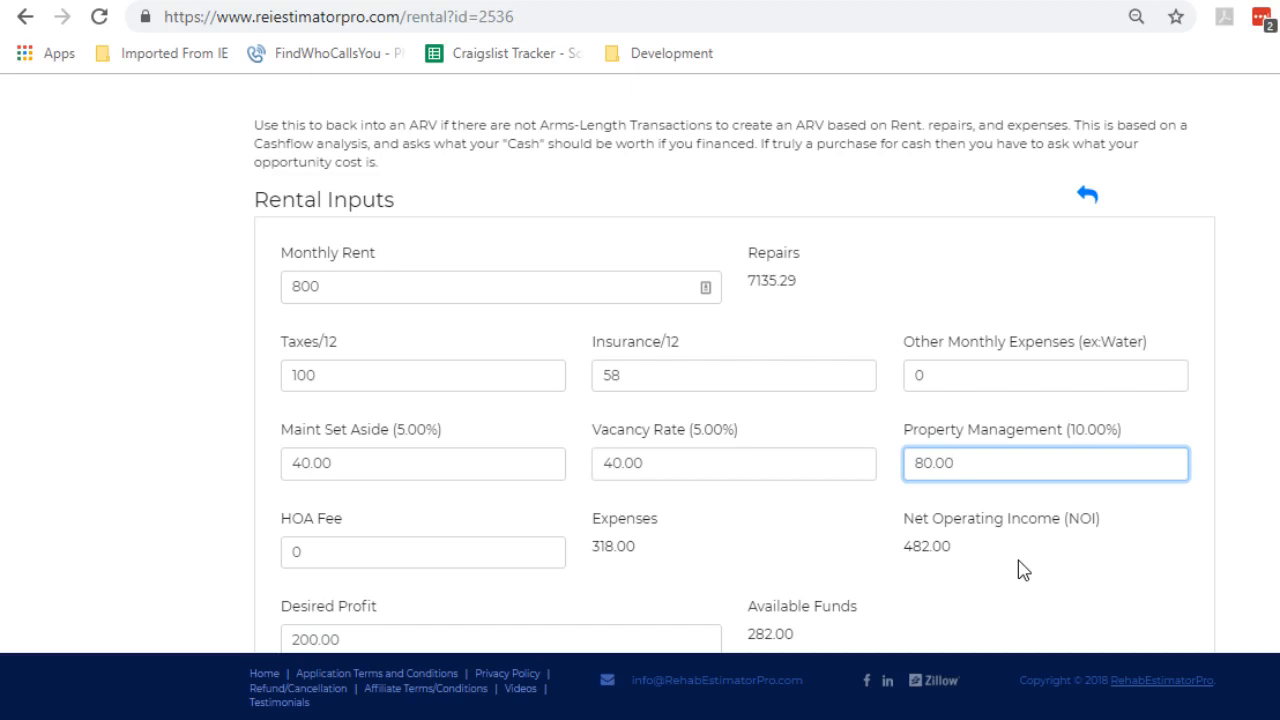
pyautogui.scroll(-2, 611, 577)
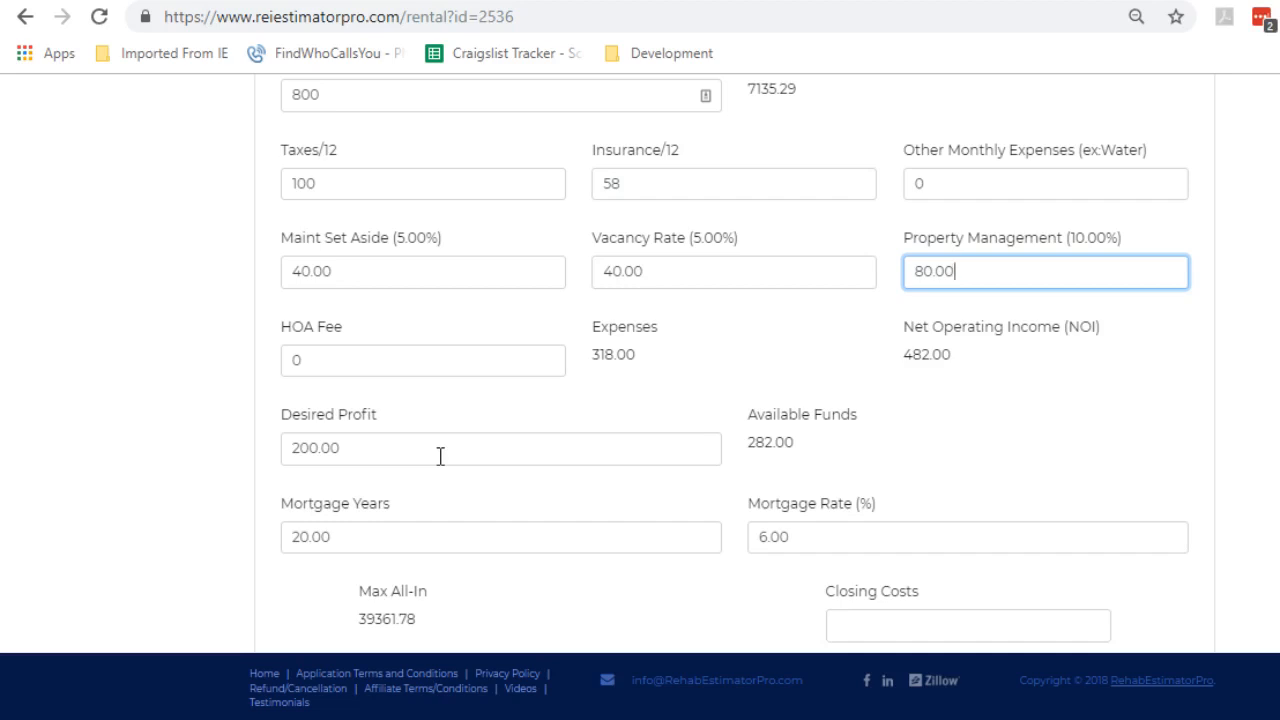
pyautogui.moveTo(823, 537); pyautogui.dragTo(749, 557)
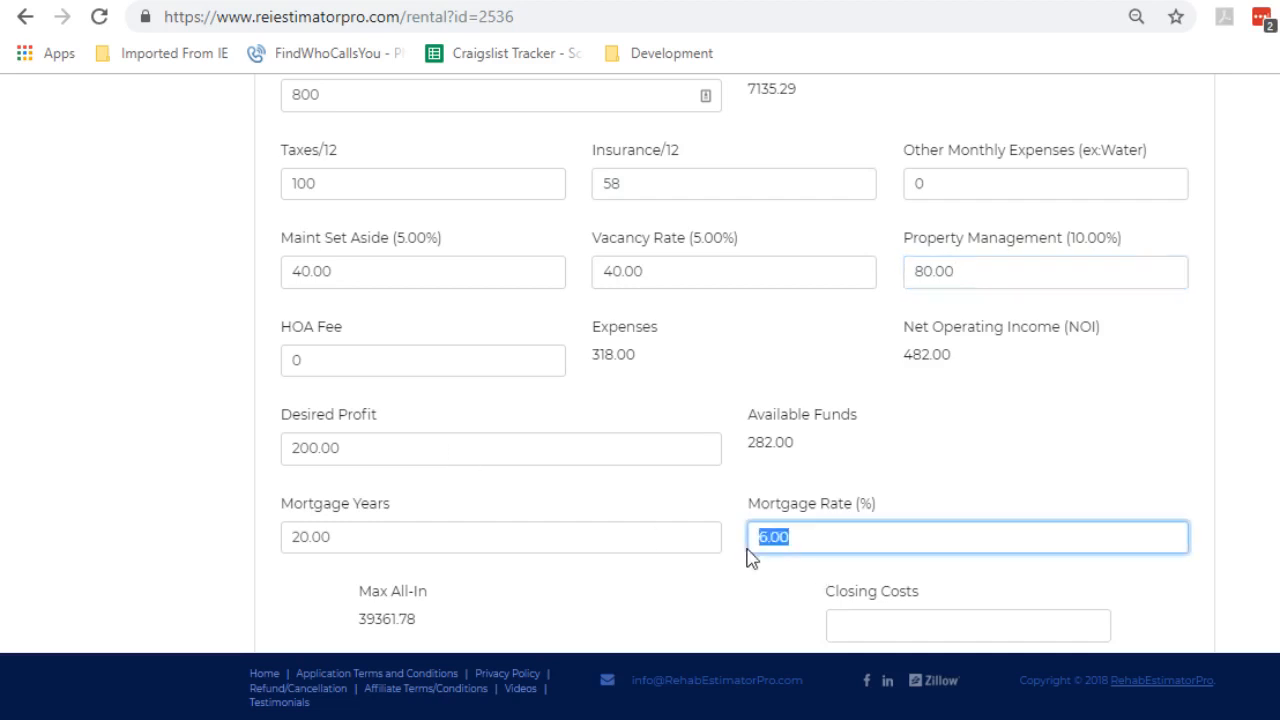
pyautogui.click(386, 547)
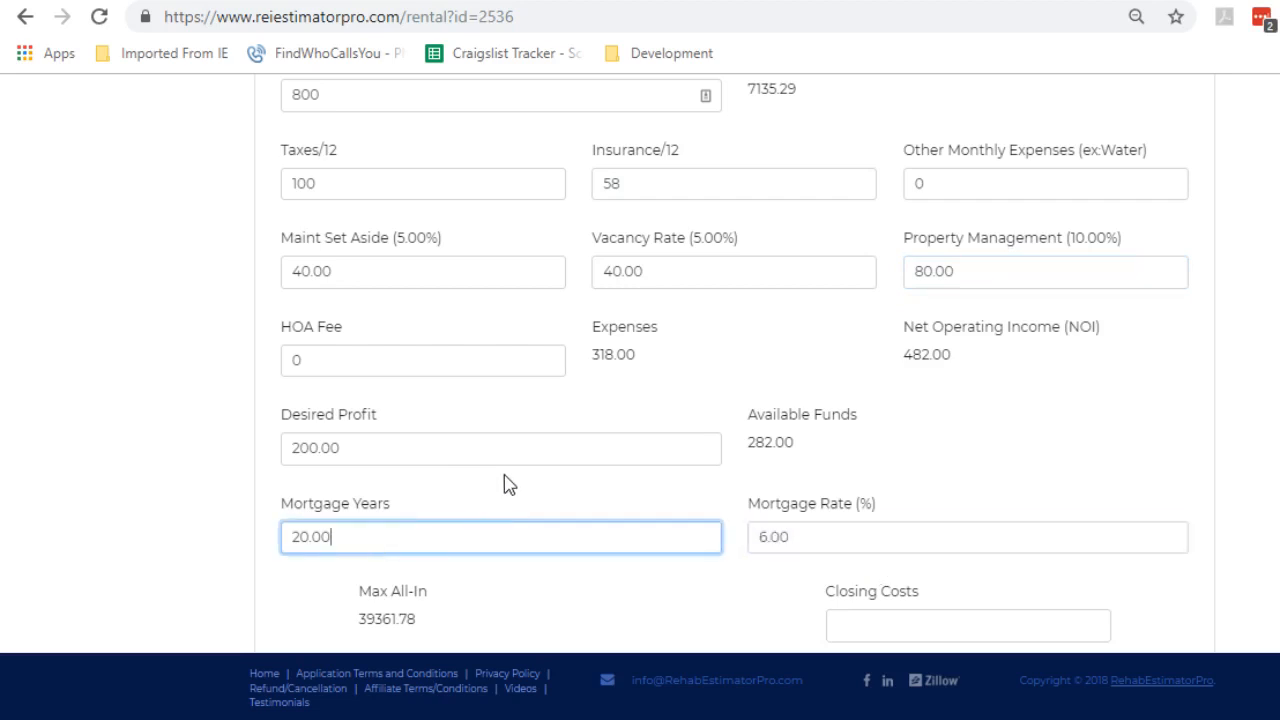
pyautogui.scroll(-2, 520, 468)
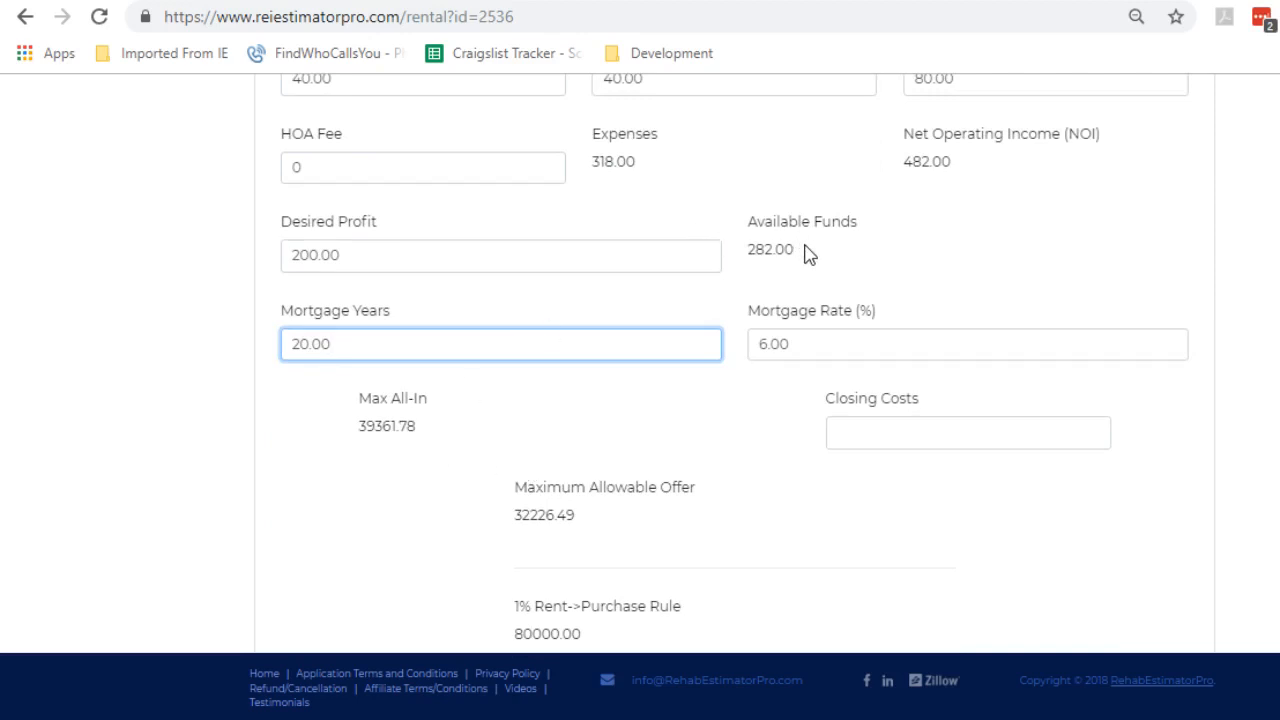
pyautogui.moveTo(806, 251); pyautogui.dragTo(731, 260)
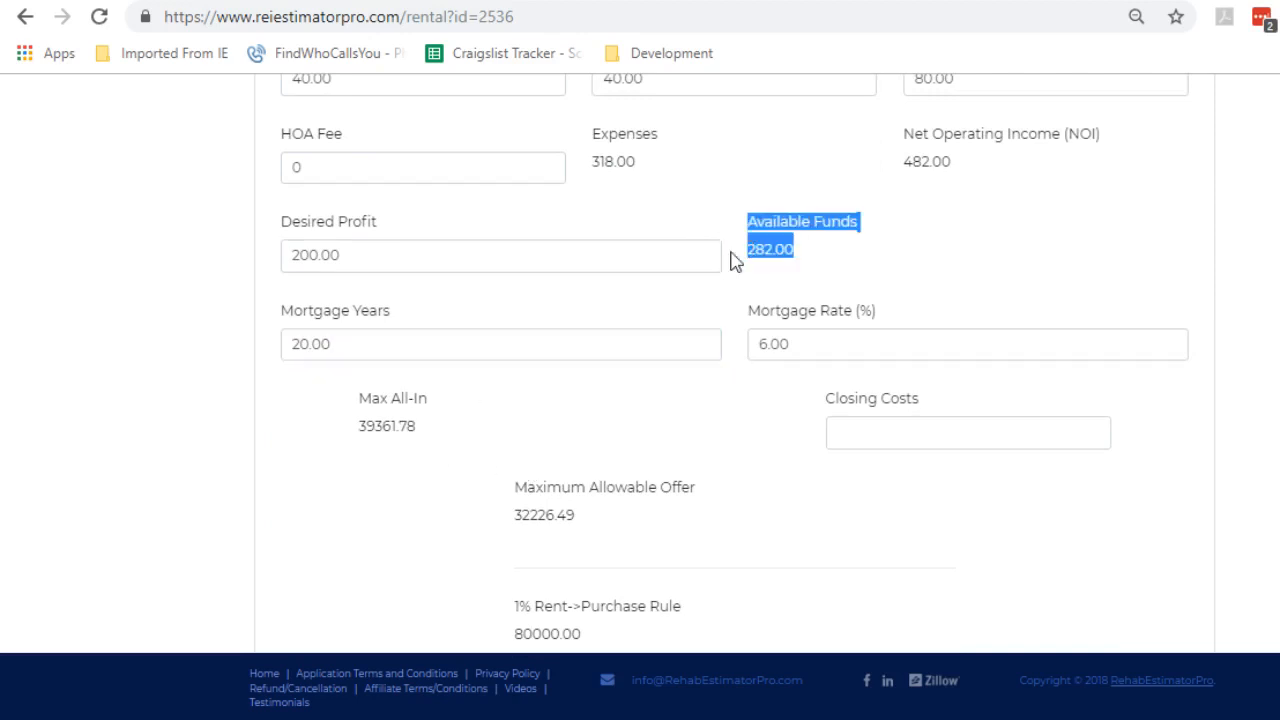
pyautogui.click(430, 433)
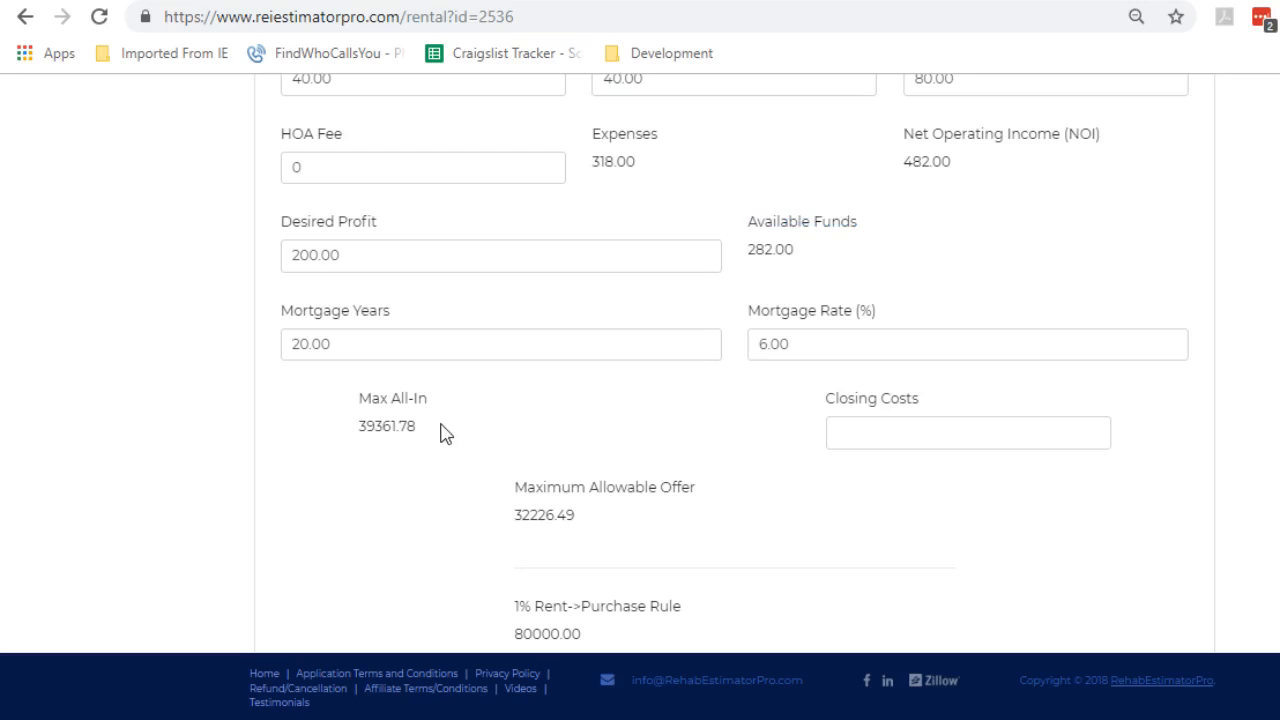
pyautogui.moveTo(440, 431); pyautogui.dragTo(352, 404)
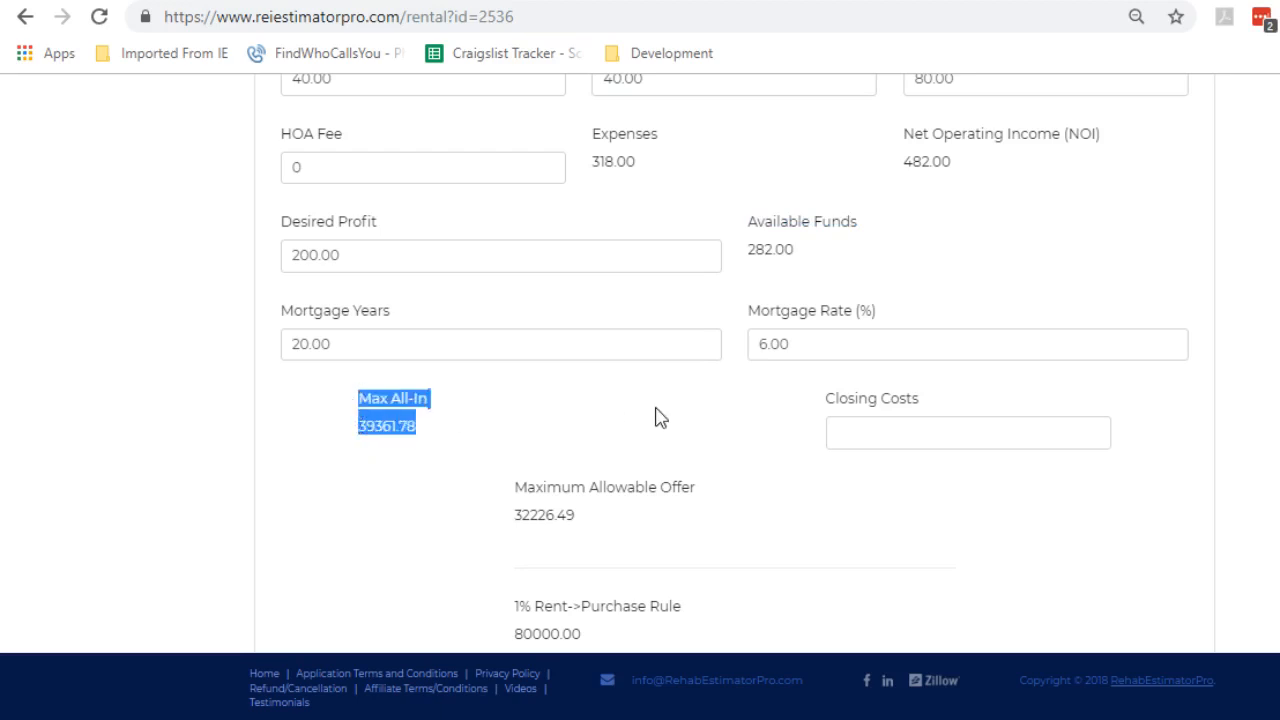
pyautogui.click(565, 408)
# Set the closing costs to 1000 in the rental calculation
pyautogui.click(877, 431)
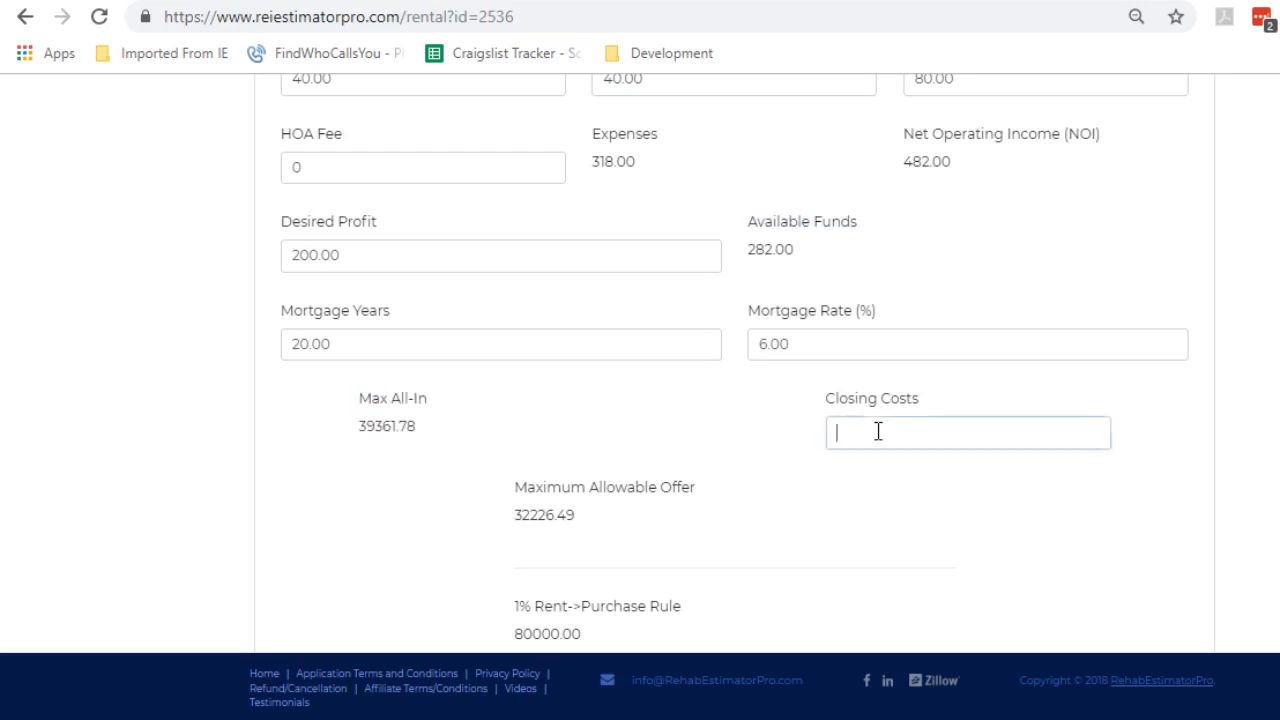
pyautogui.write('1000')
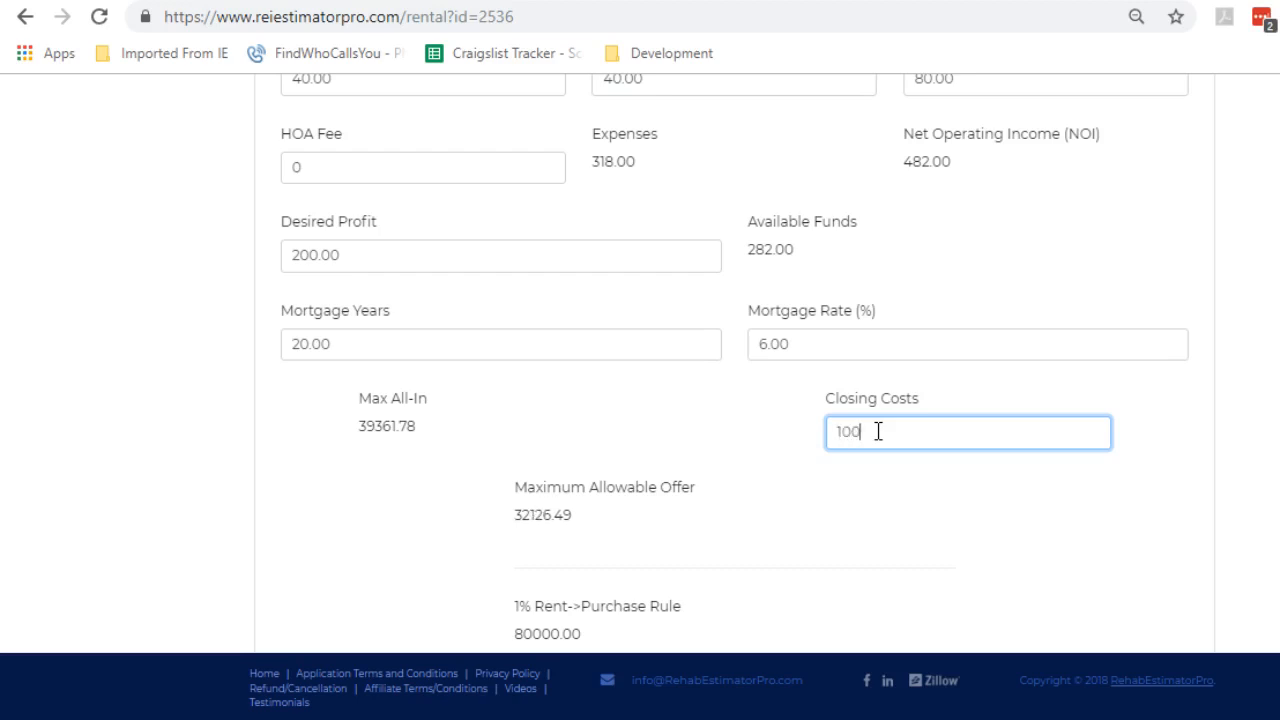
pyautogui.click(622, 485)
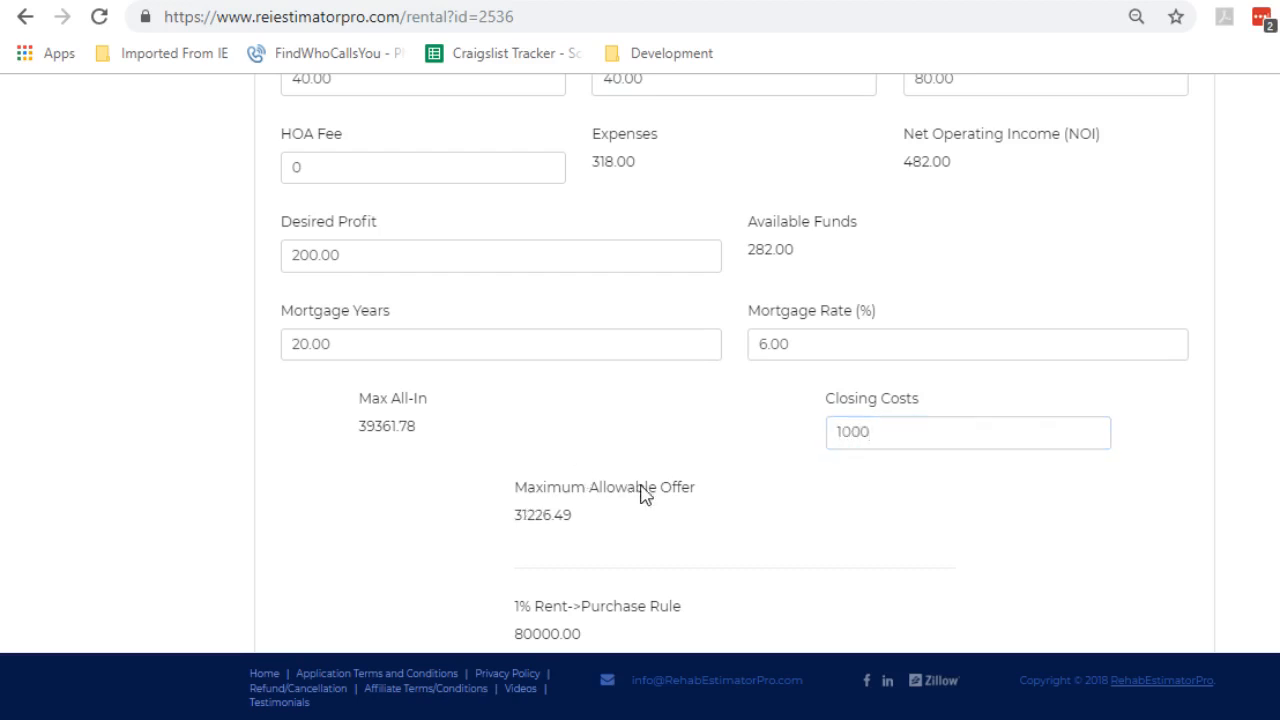
# Re-enter the mortgage rate as 6.00%
pyautogui.scroll(-1, 670, 490)
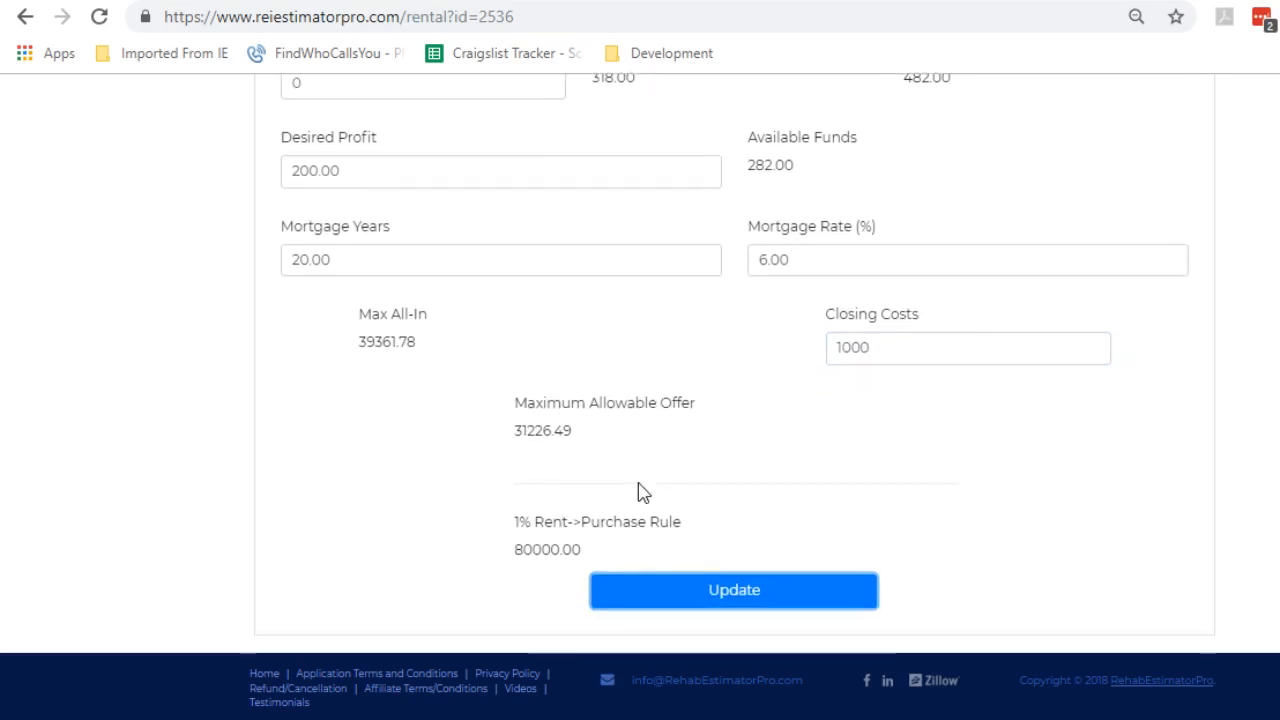
pyautogui.click(813, 262)
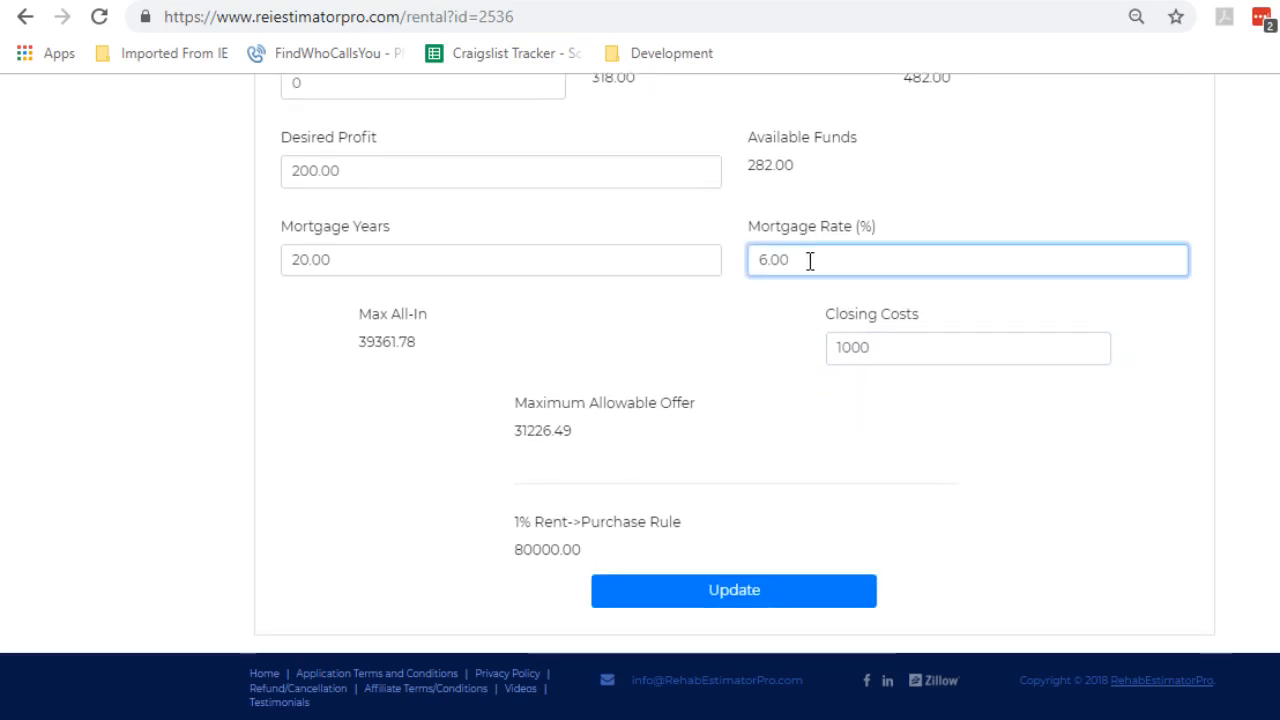
pyautogui.press('BackSpace')
pyautogui.write('0')
pyautogui.press('Tab')
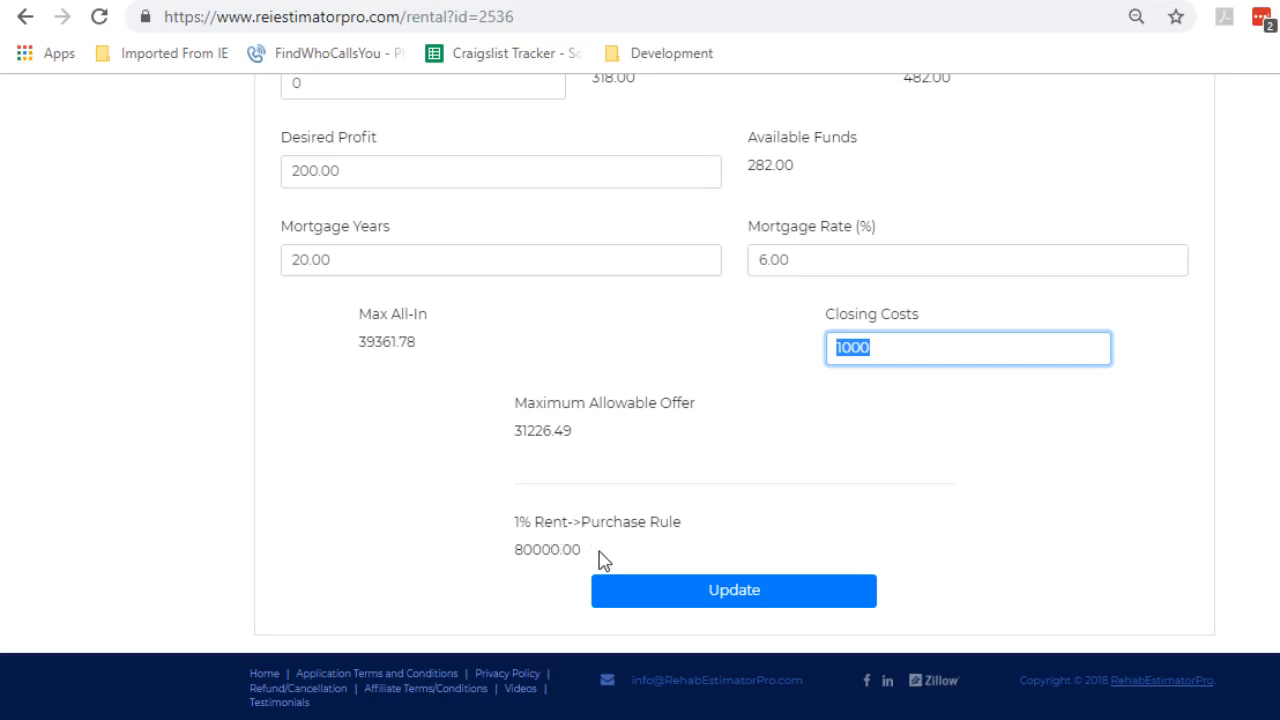
# Compare the 1% Rent->Purchase Rule figure with the monthly rent, repairs, Max All-In and Maximum Allowable Offer
pyautogui.moveTo(600, 558); pyautogui.dragTo(514, 560)
pyautogui.click(639, 531)
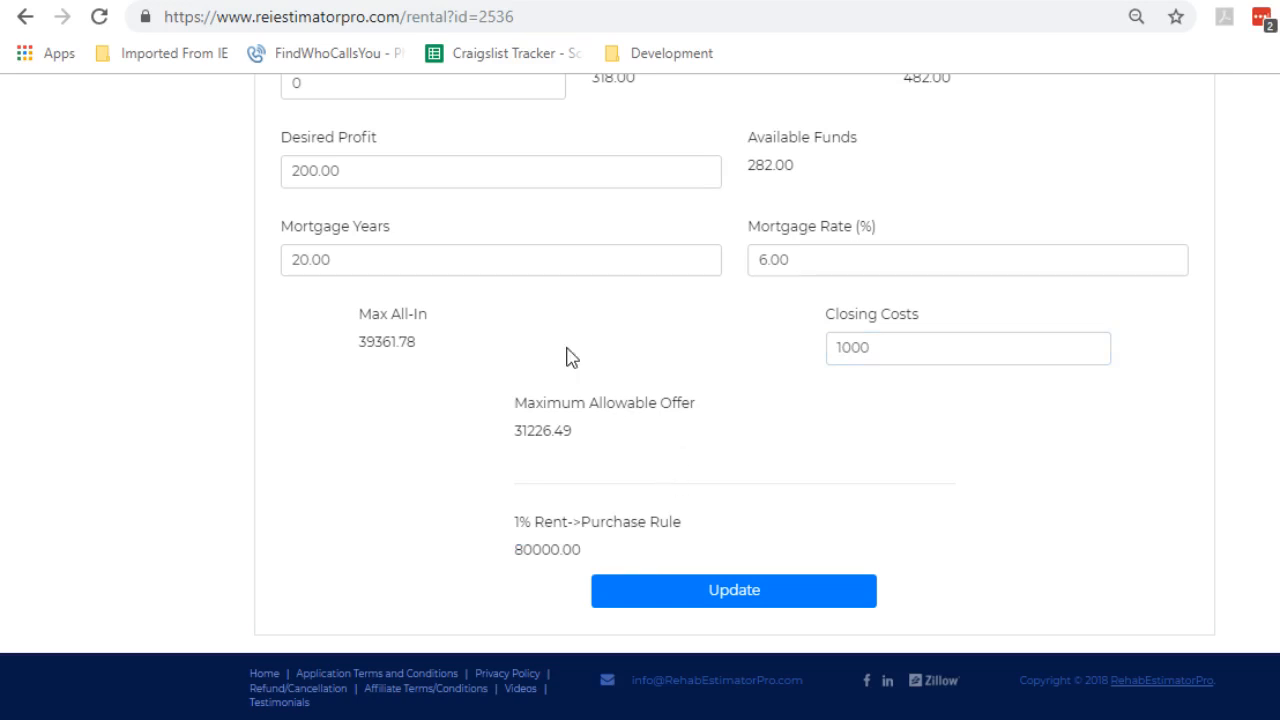
pyautogui.scroll(2, 570, 357)
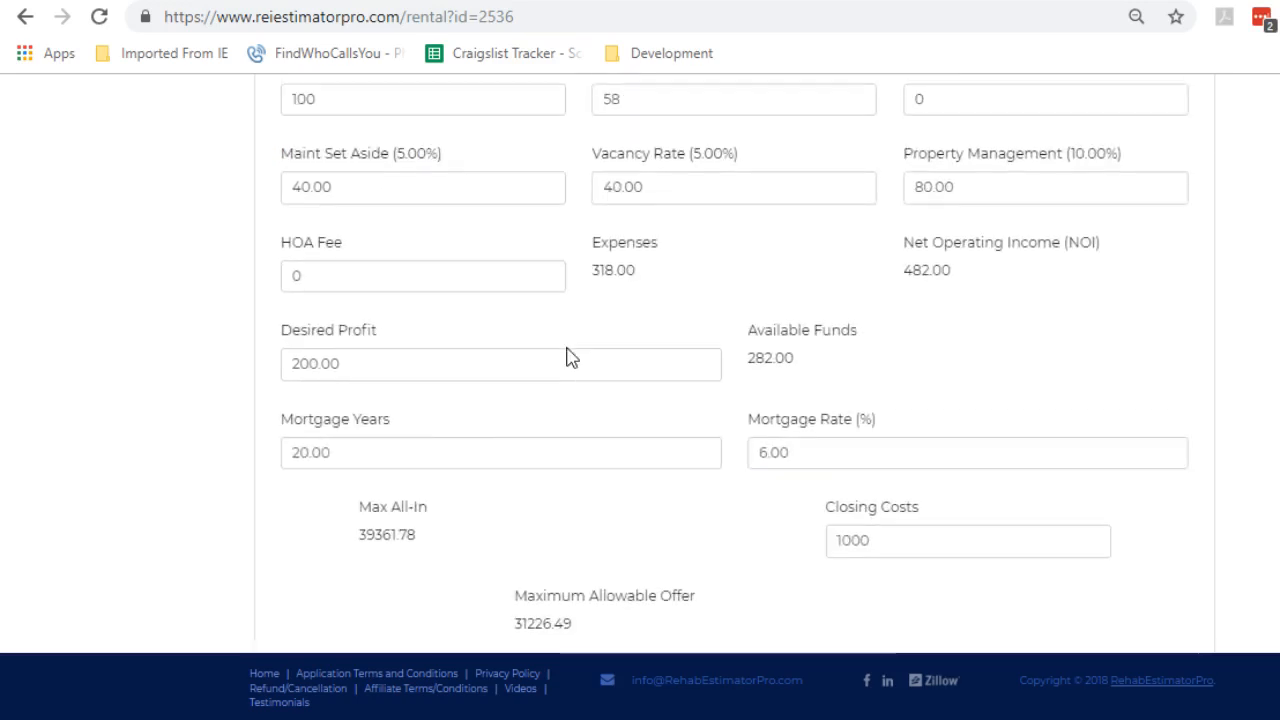
pyautogui.scroll(2, 570, 357)
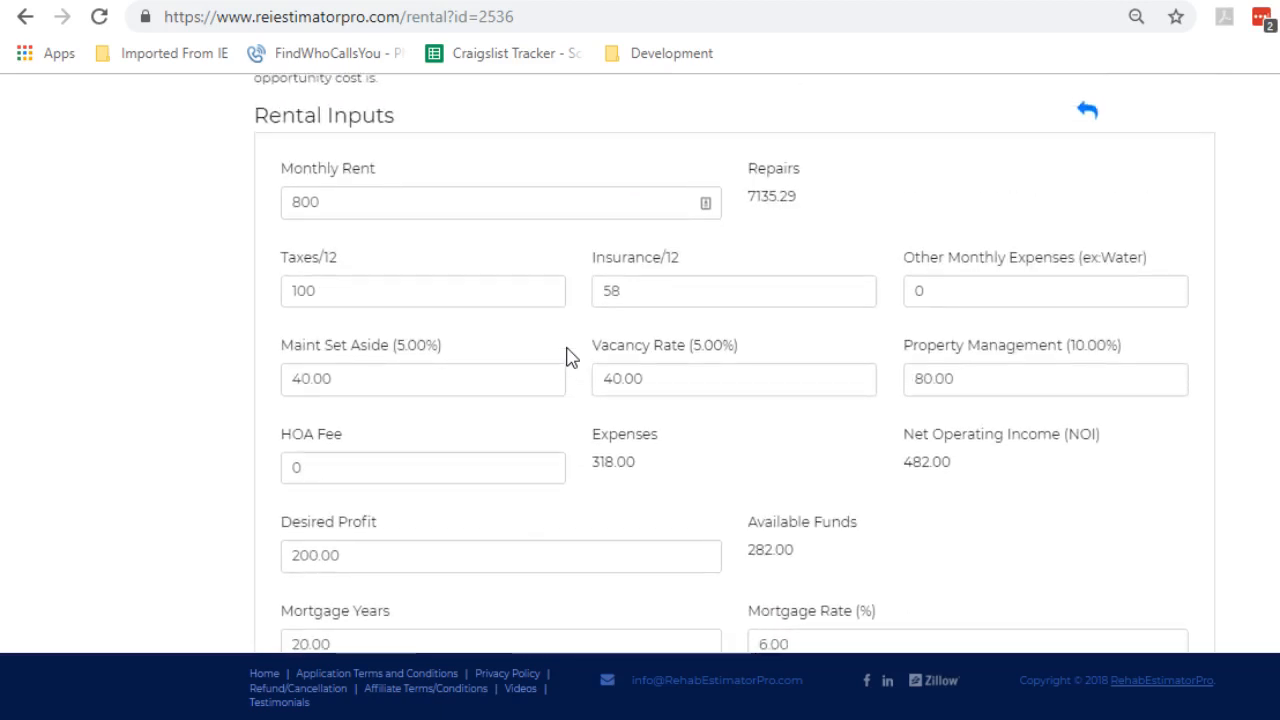
pyautogui.click(351, 209)
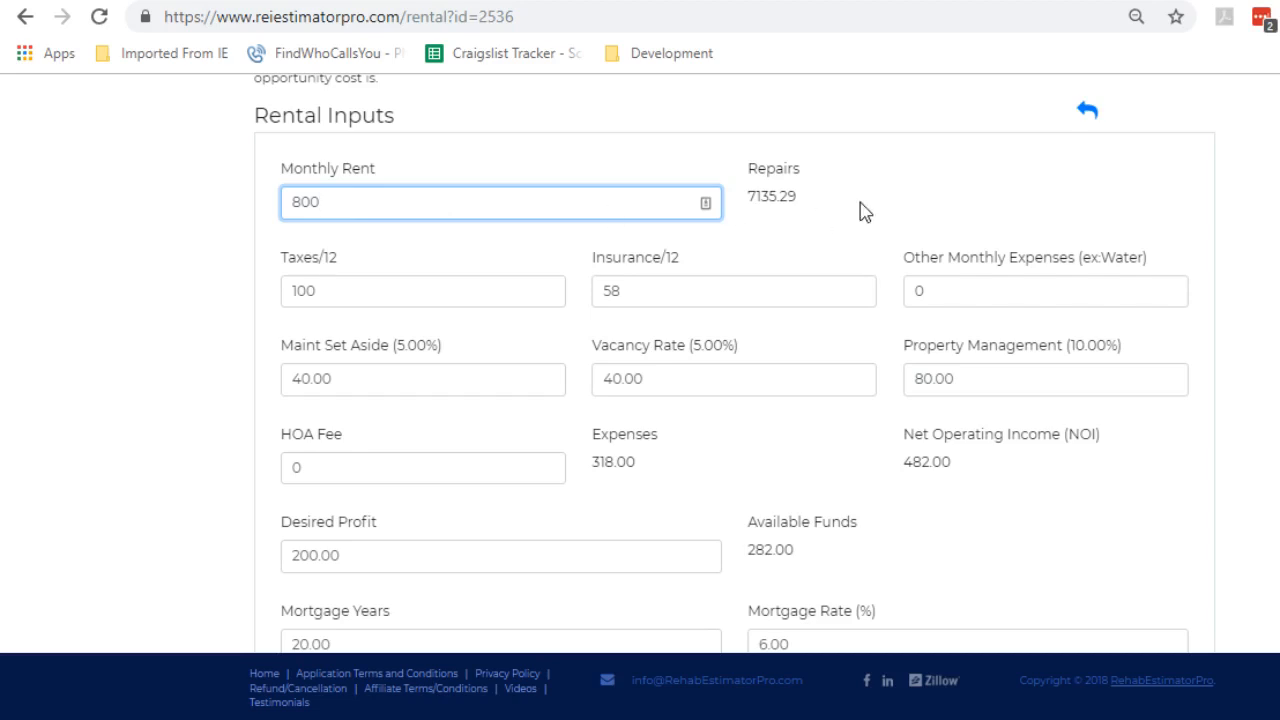
pyautogui.scroll(-2, 860, 209)
pyautogui.scroll(-2, 910, 372)
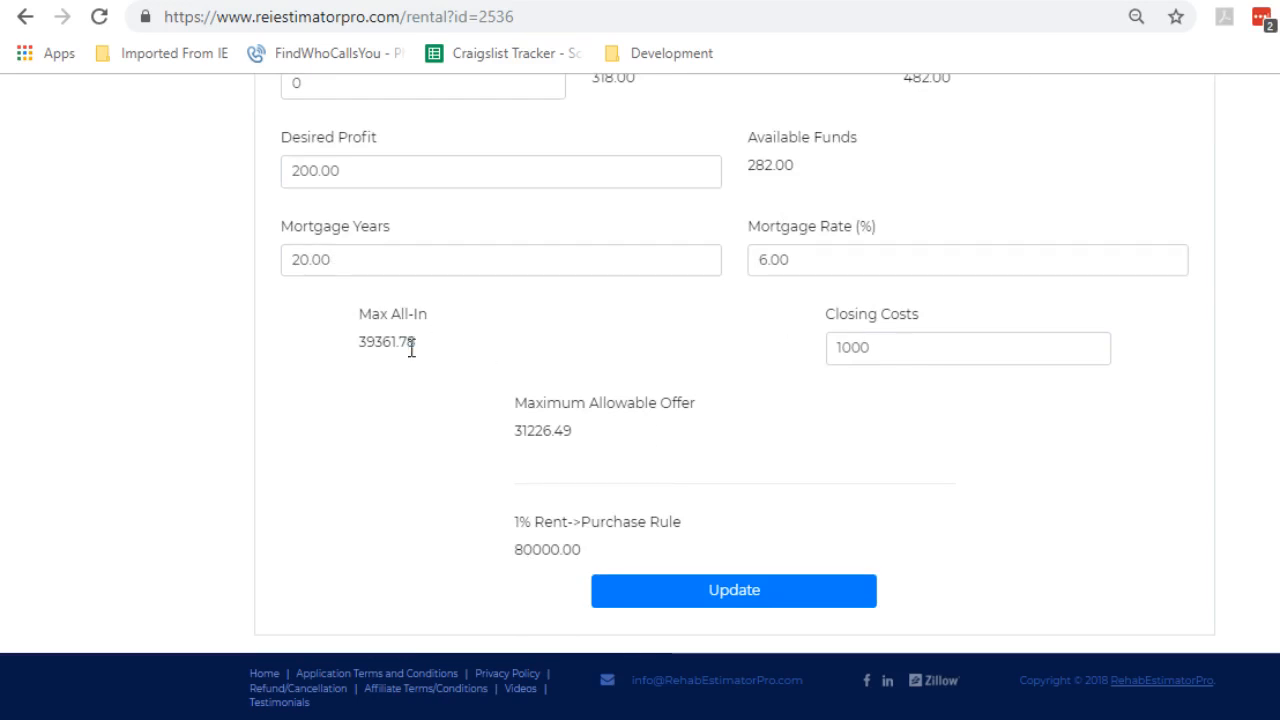
pyautogui.moveTo(412, 347); pyautogui.dragTo(350, 335)
pyautogui.click(340, 324)
pyautogui.moveTo(589, 557); pyautogui.dragTo(514, 531)
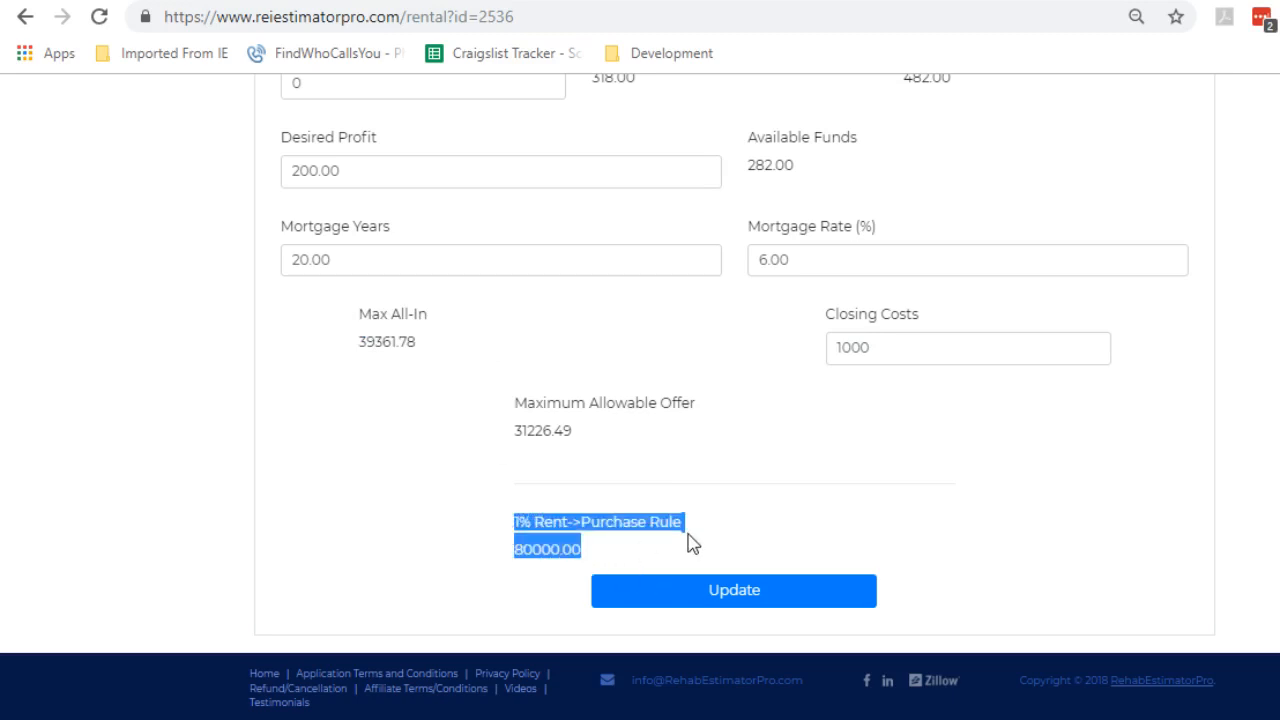
pyautogui.moveTo(430, 352); pyautogui.dragTo(358, 312)
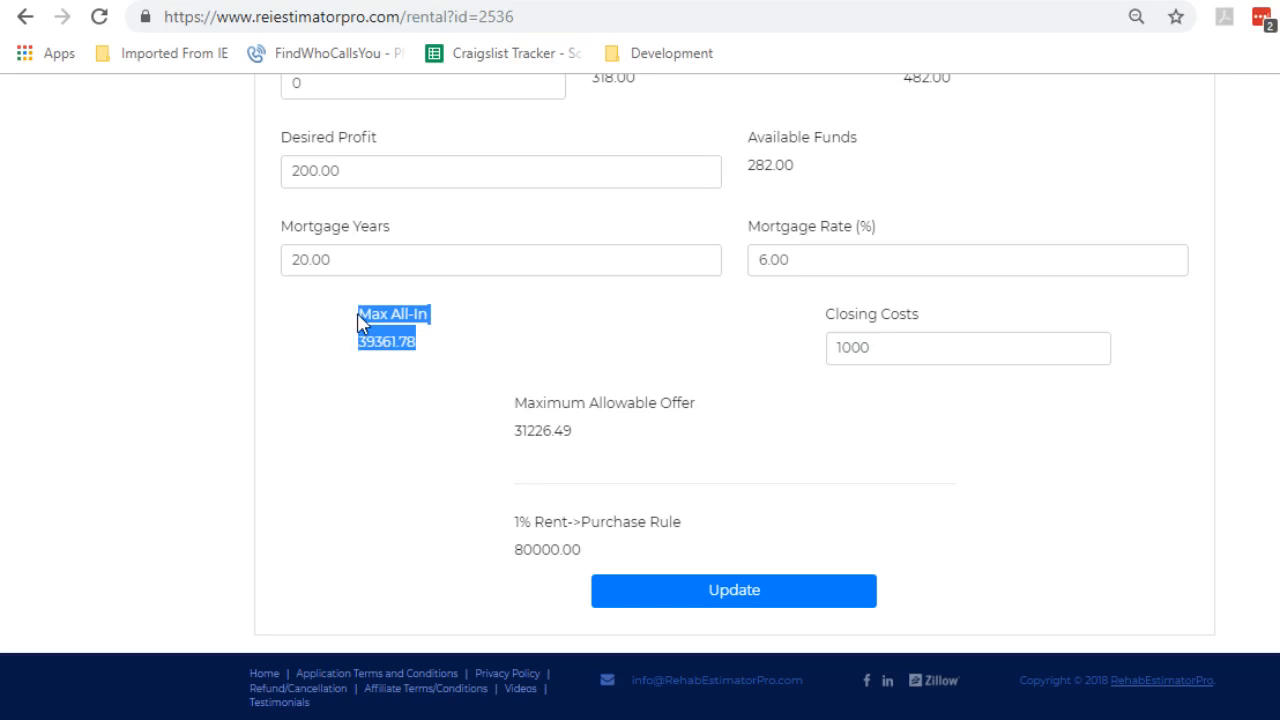
pyautogui.click(463, 338)
pyautogui.moveTo(587, 432); pyautogui.dragTo(512, 435)
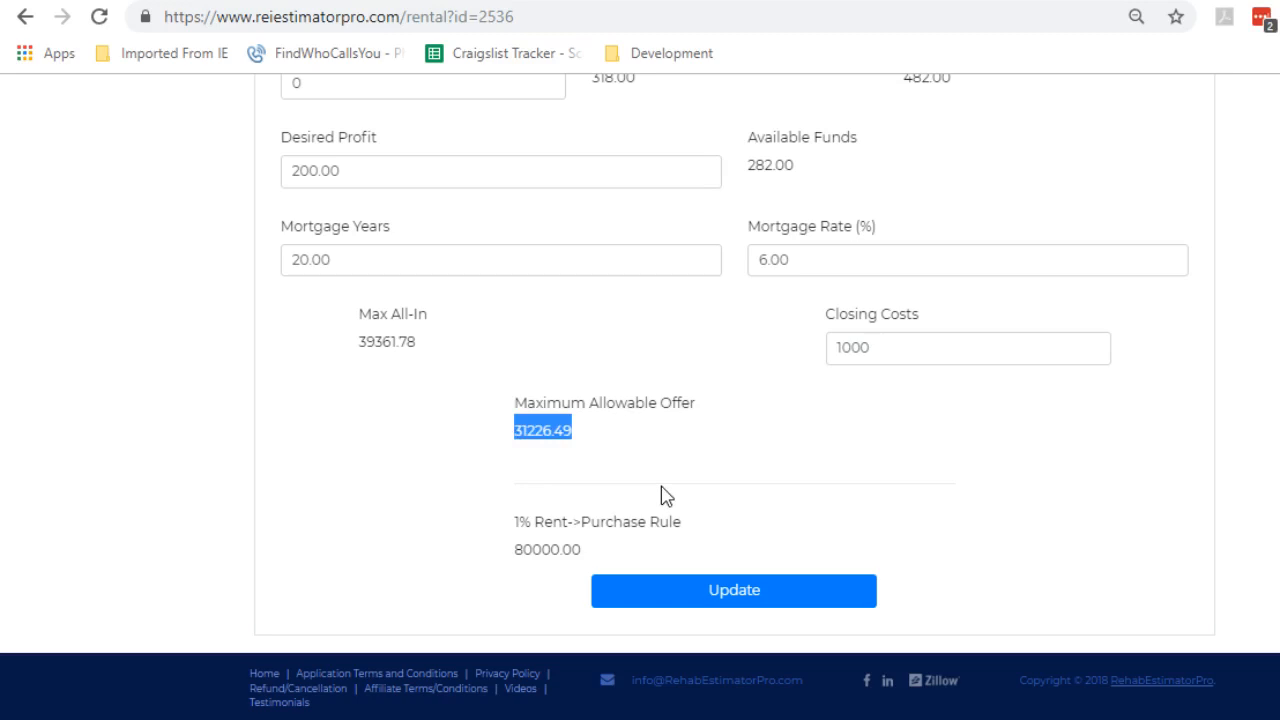
# Review the closing costs against the Maximum Allowable Offer and the Max All-In amount
pyautogui.click(895, 351)
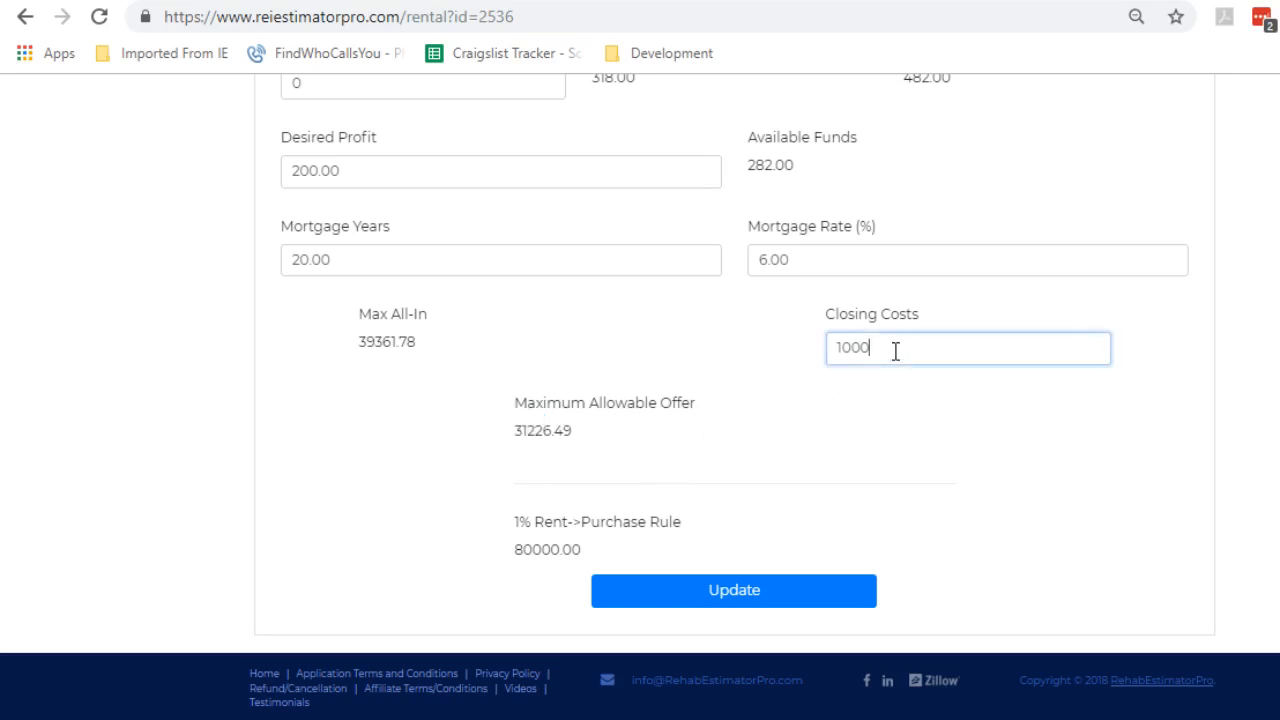
pyautogui.click(620, 445)
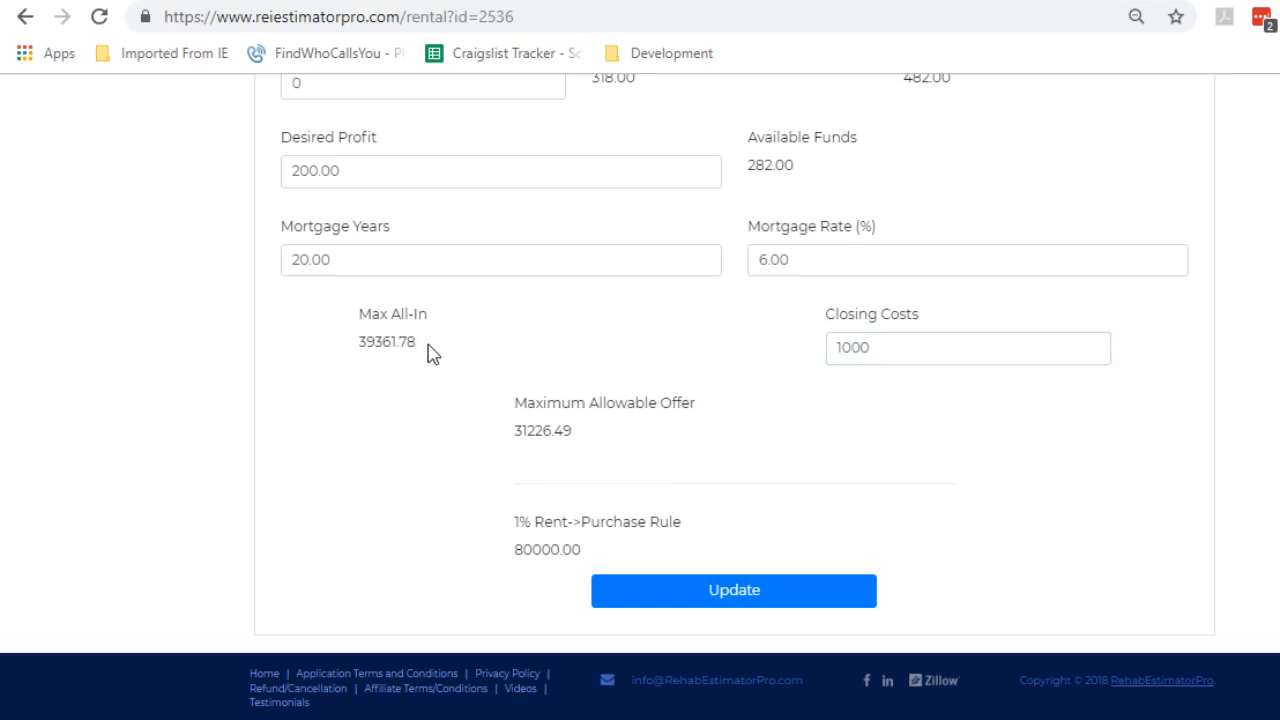
pyautogui.moveTo(428, 345); pyautogui.dragTo(357, 350)
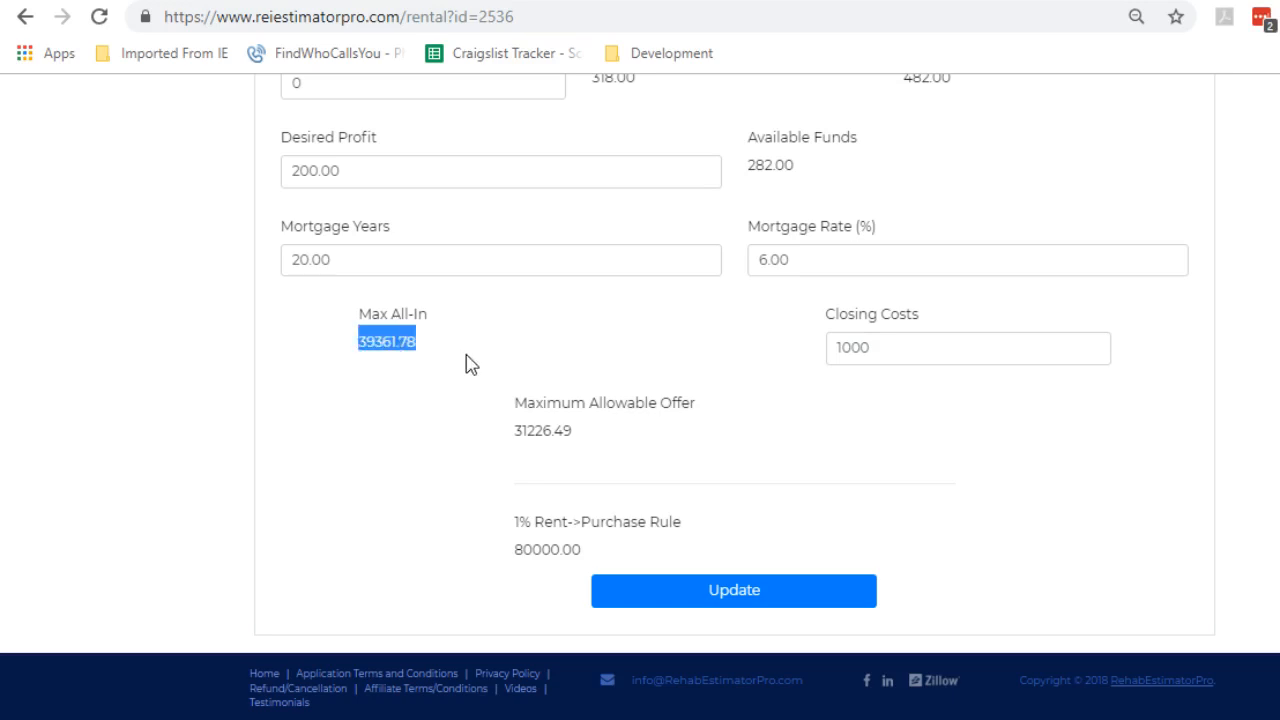
# Update the rental calculation with the current inputs and return to the property's repair estimate
pyautogui.scroll(4, 466, 366)
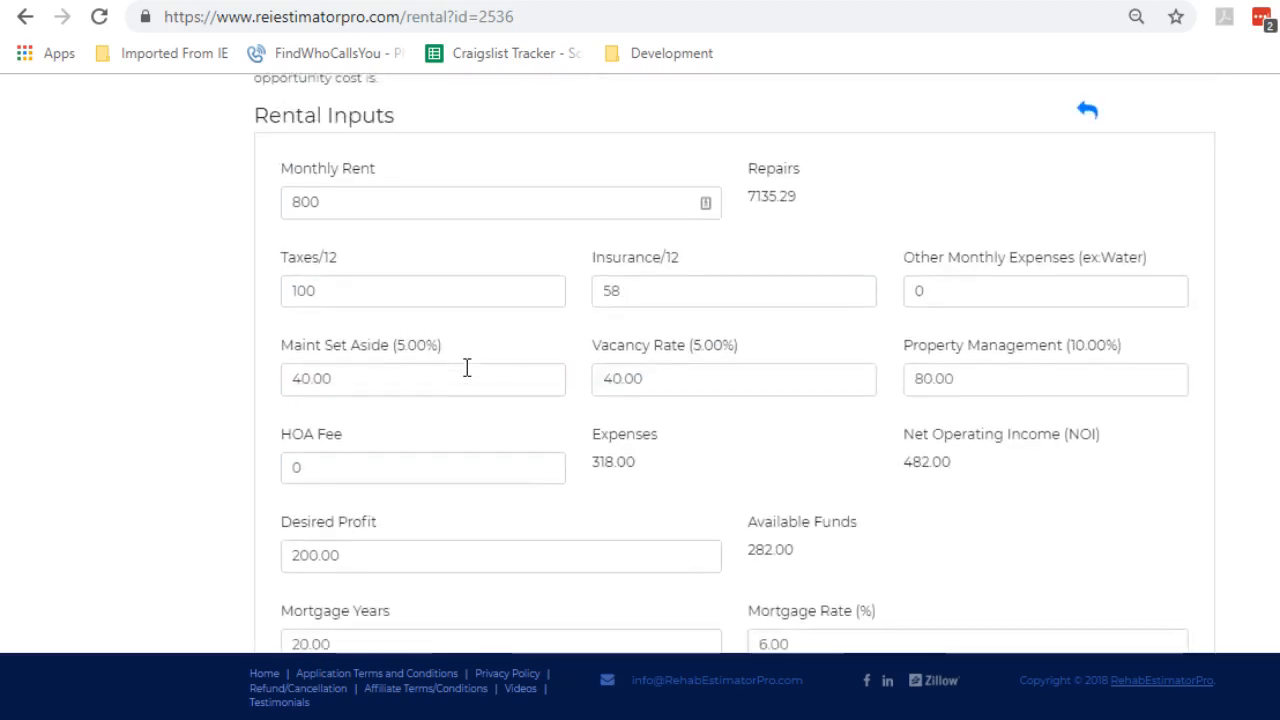
pyautogui.scroll(2, 466, 368)
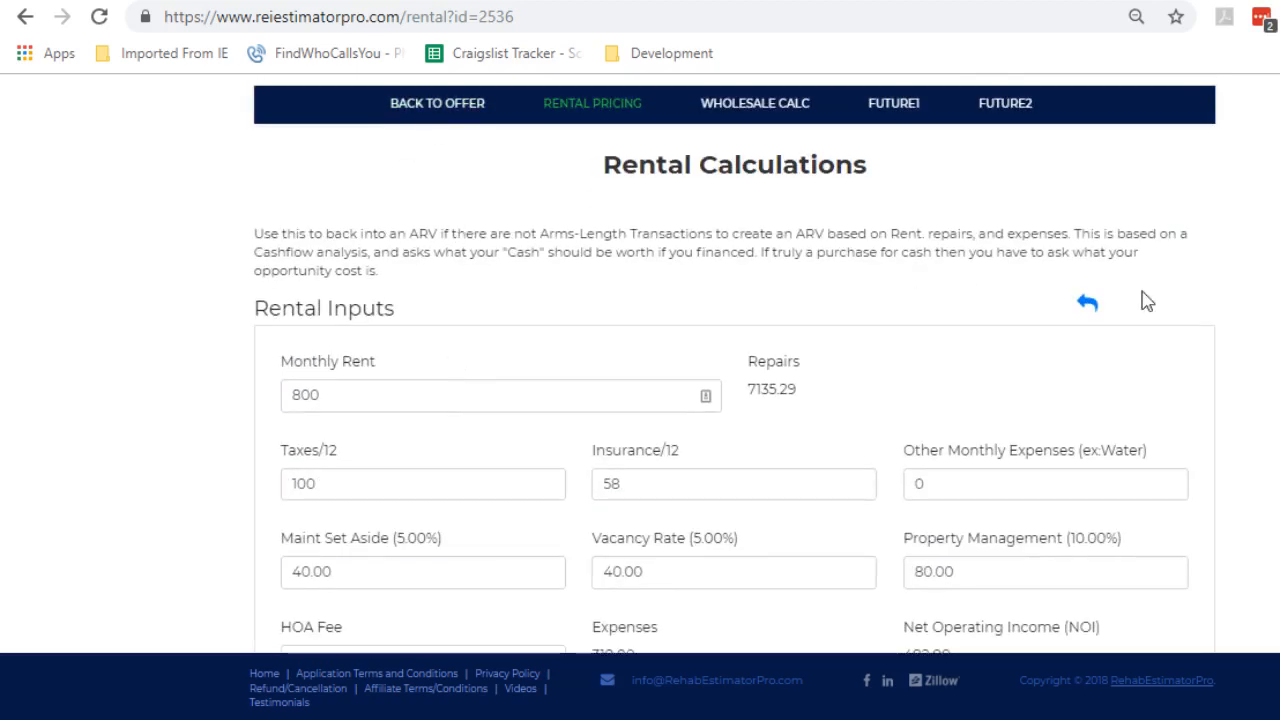
pyautogui.scroll(-6, 1211, 326)
pyautogui.click(740, 594)
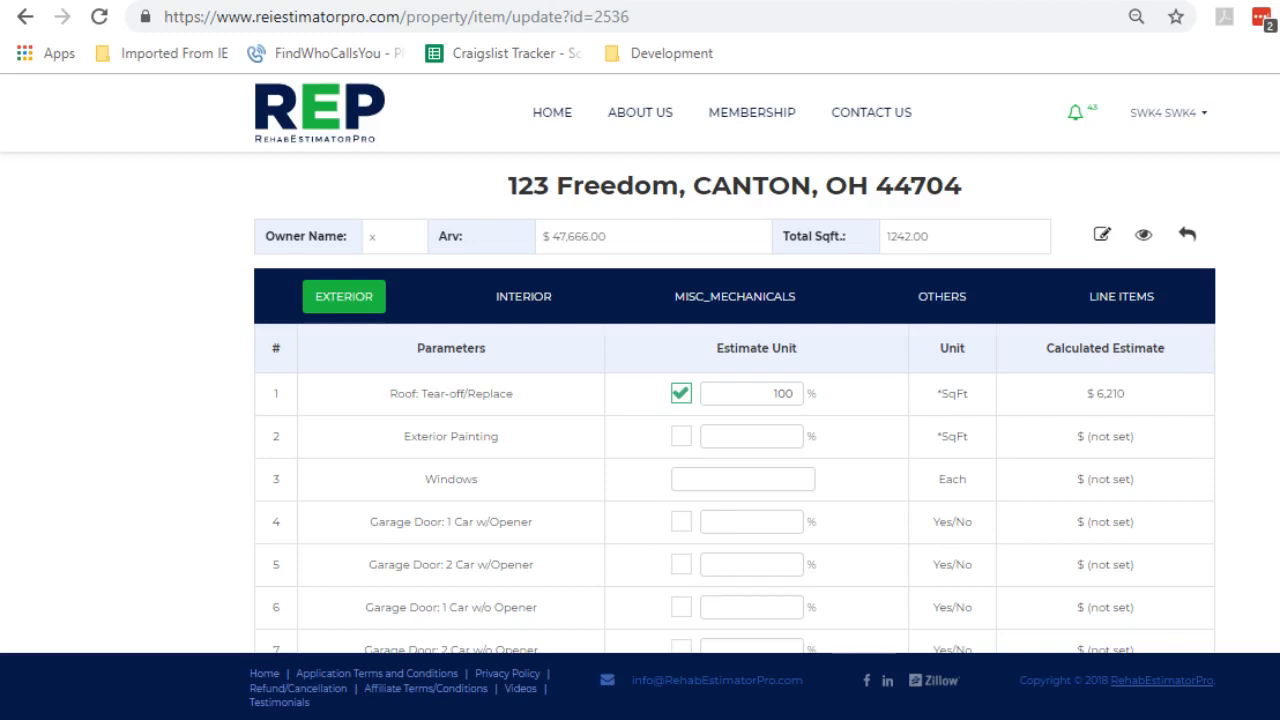
# Modify the property info so the ARV to Use is 40000, and save it
pyautogui.moveTo(550, 237); pyautogui.dragTo(608, 238)
pyautogui.scroll(-4, 735, 400)
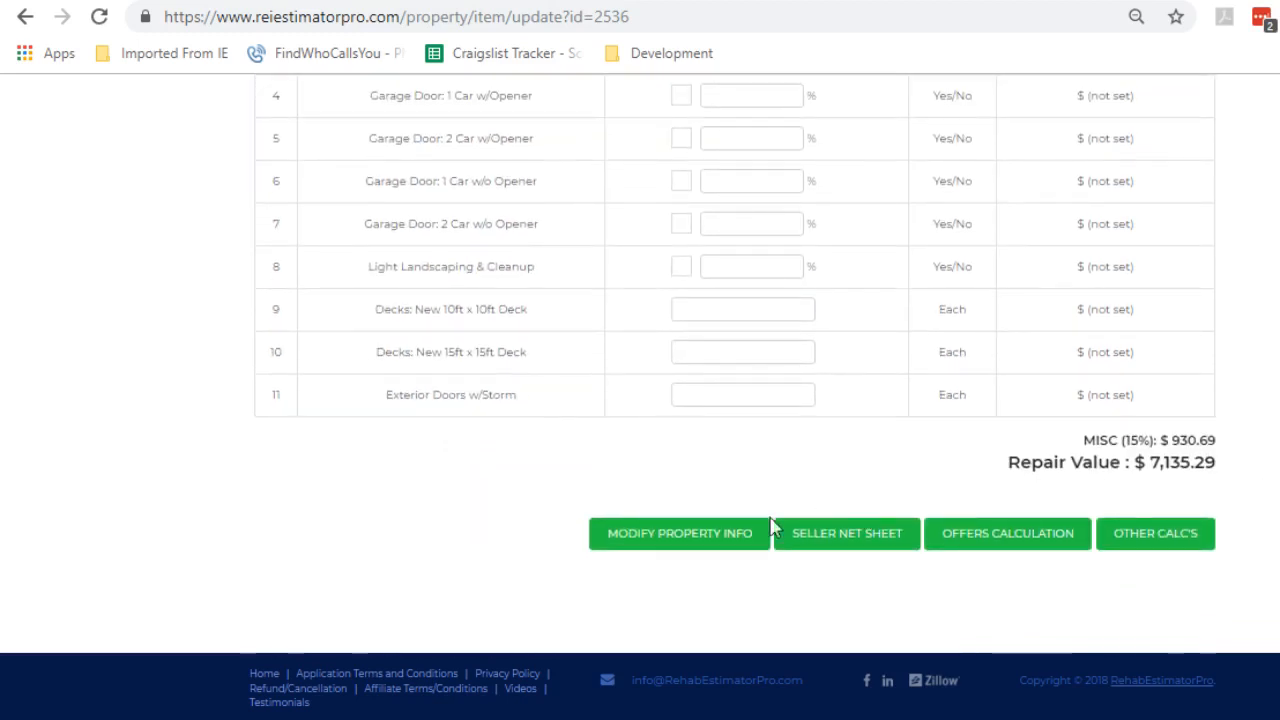
pyautogui.click(684, 538)
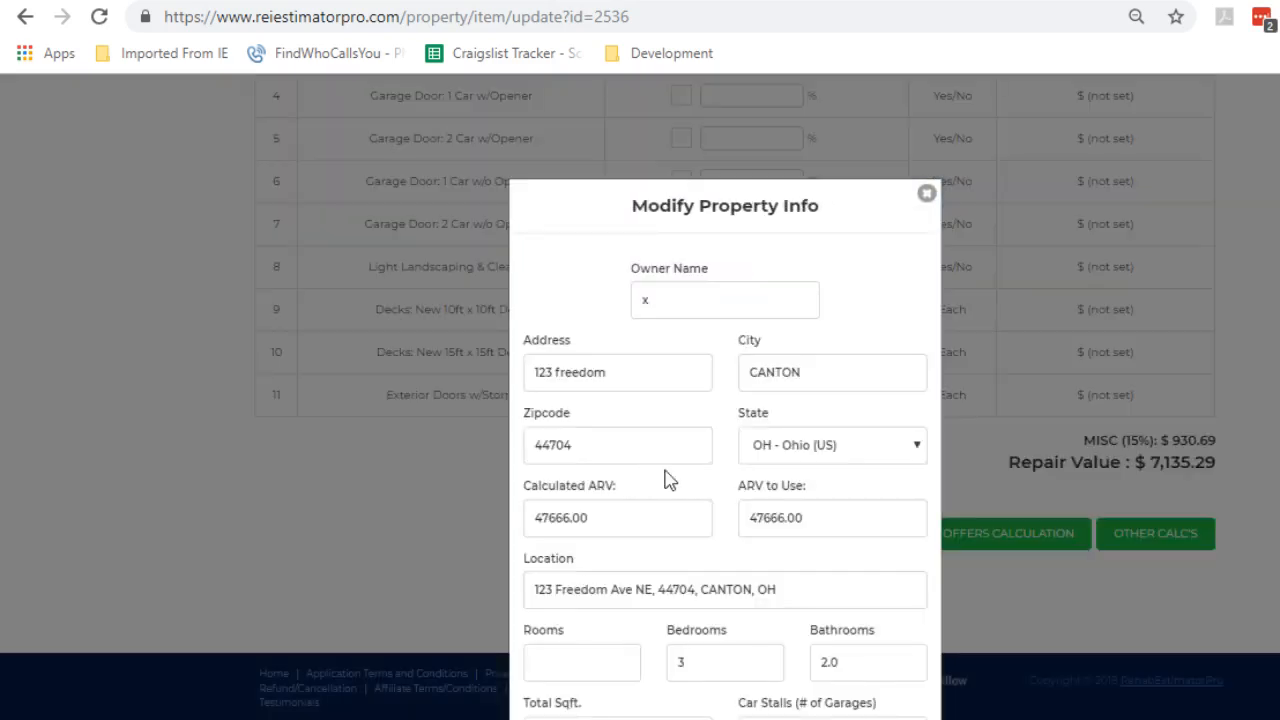
pyautogui.moveTo(822, 522); pyautogui.dragTo(734, 529)
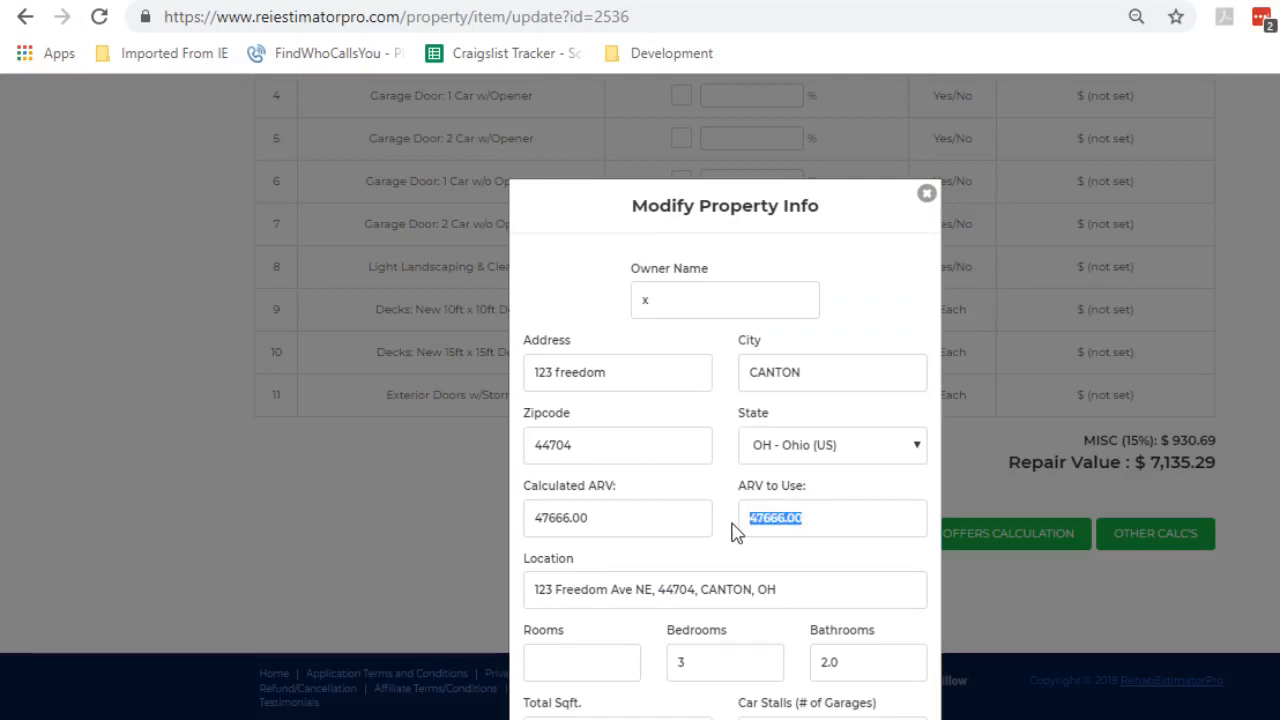
pyautogui.moveTo(815, 490); pyautogui.dragTo(747, 486)
pyautogui.moveTo(808, 526); pyautogui.dragTo(744, 524)
pyautogui.write('40000')
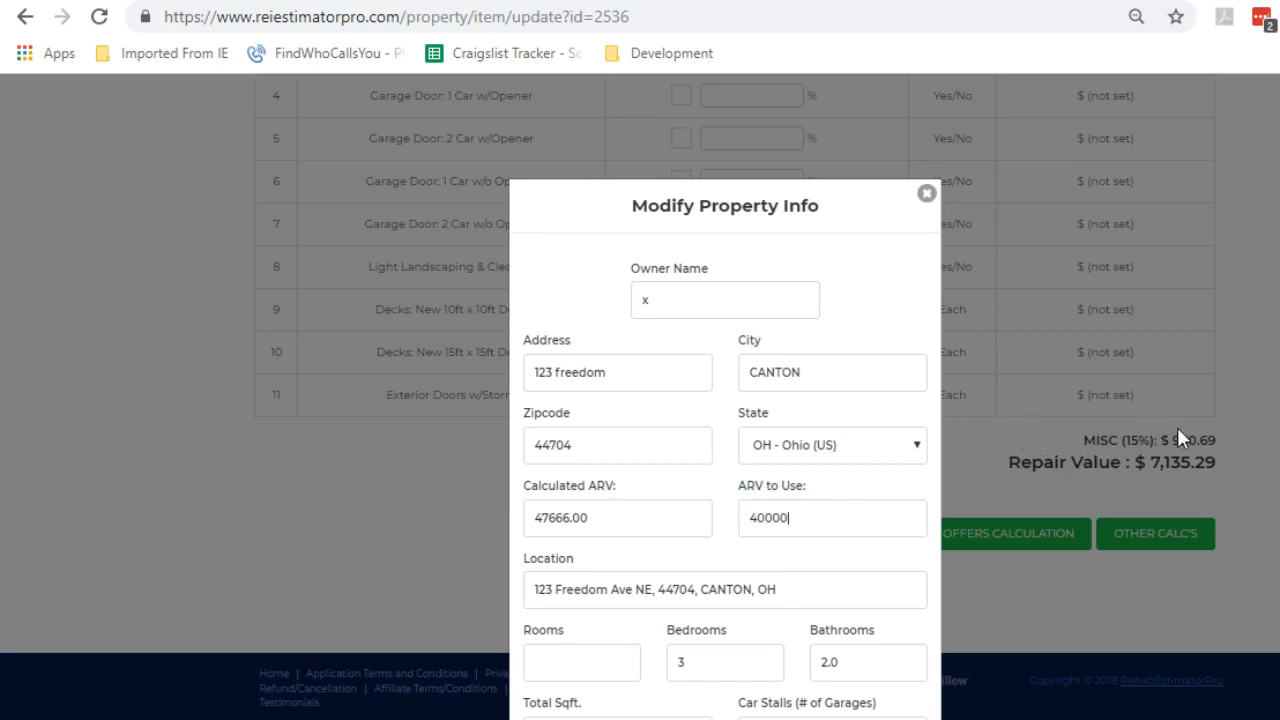
pyautogui.scroll(-2, 1177, 427)
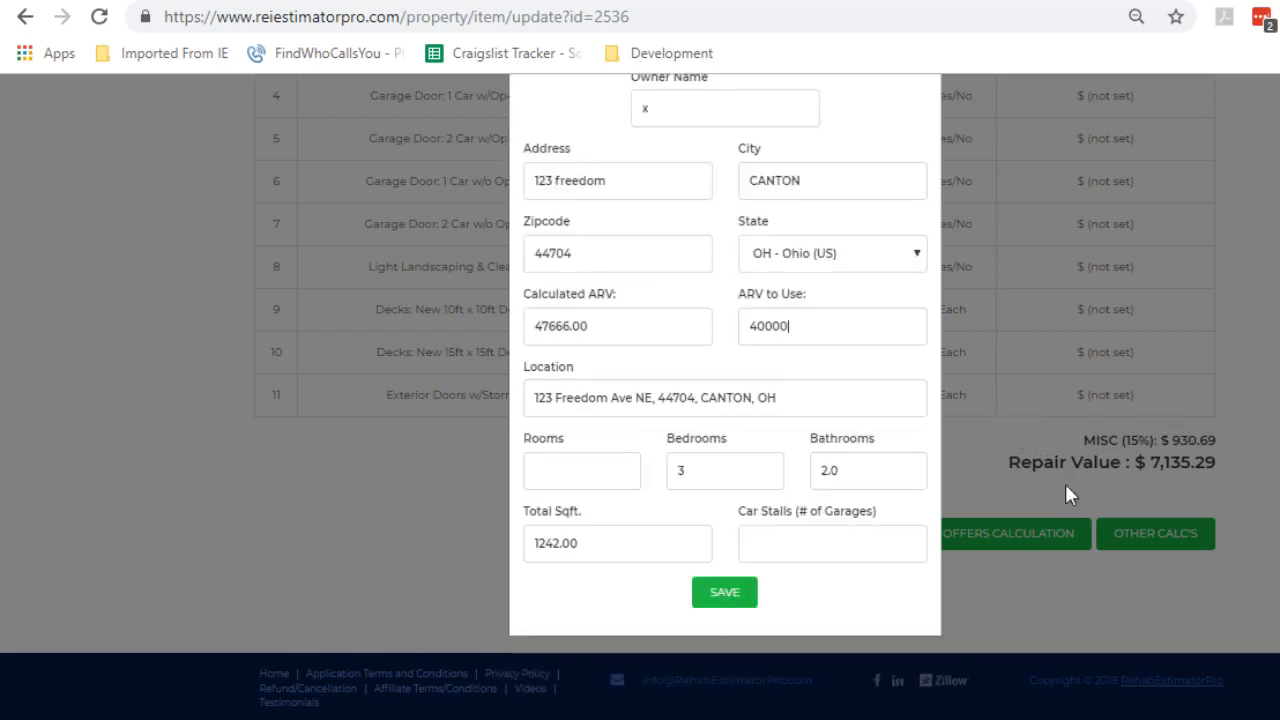
pyautogui.click(722, 597)
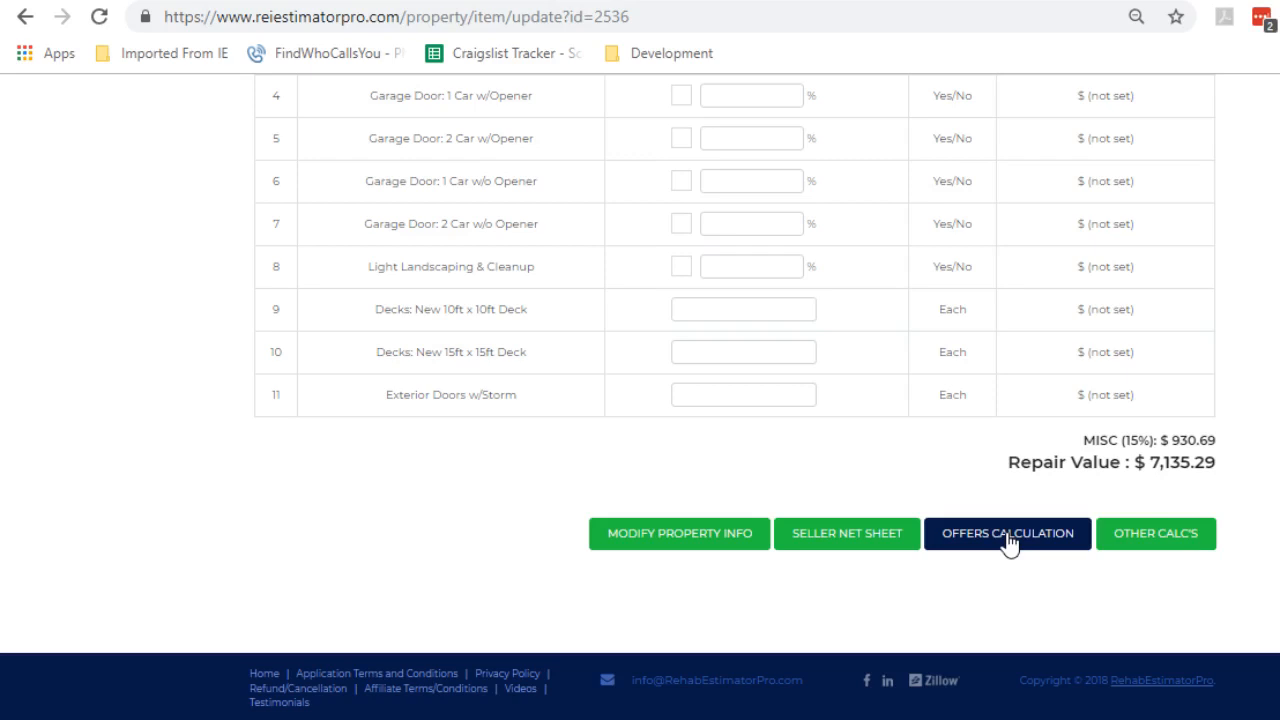
# Run the offers calculation and review the cash offer, the 20% down owner finance offer and the no-cash owner finance offer
pyautogui.click(1008, 537)
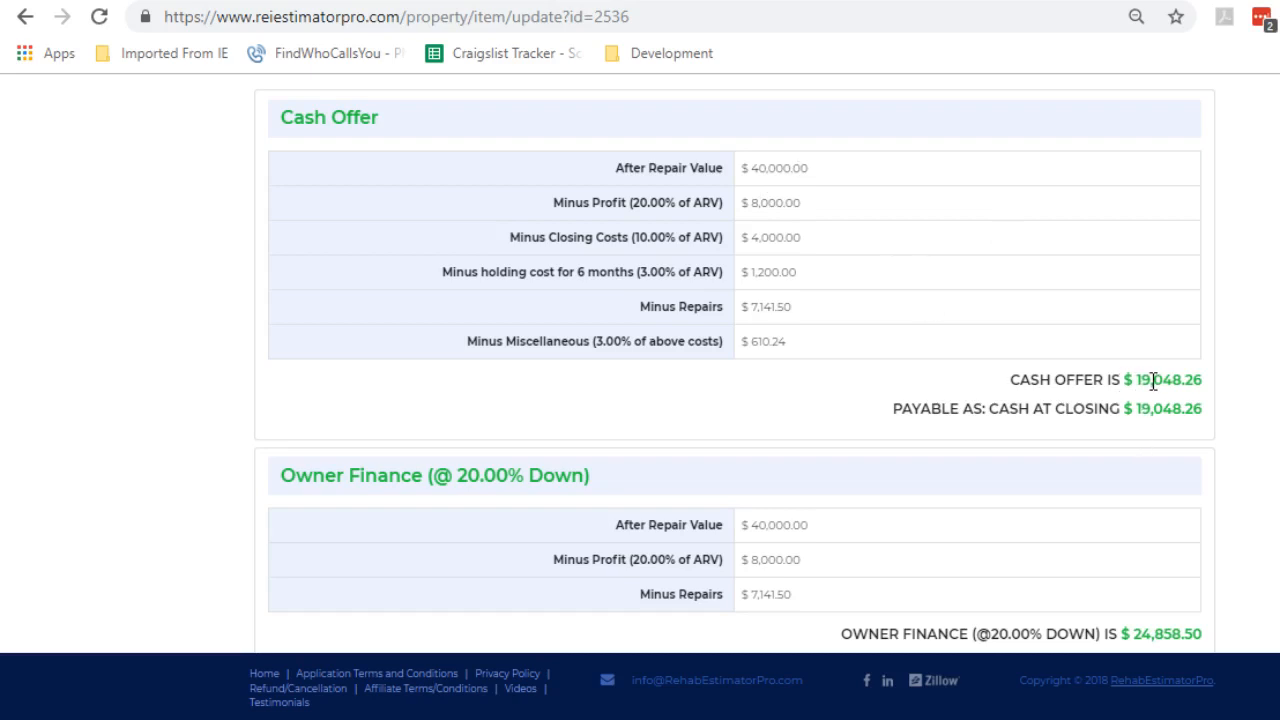
pyautogui.scroll(-2, 800, 360)
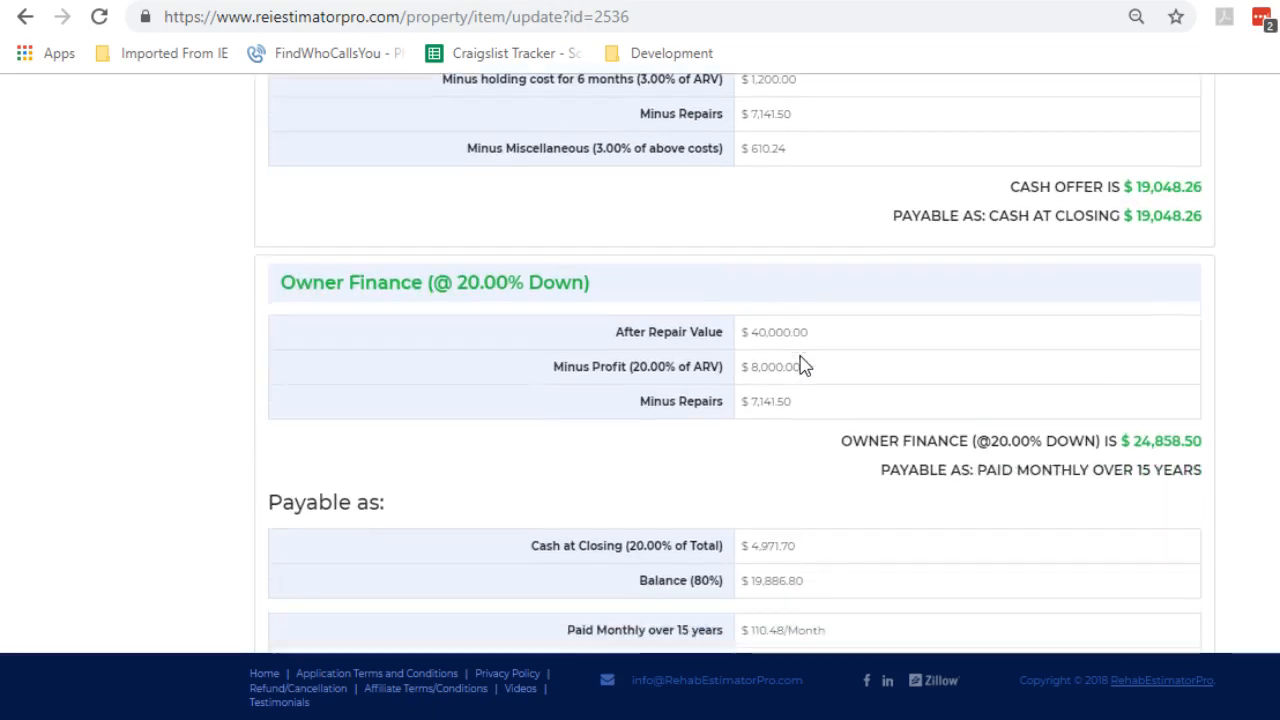
pyautogui.scroll(-3, 805, 365)
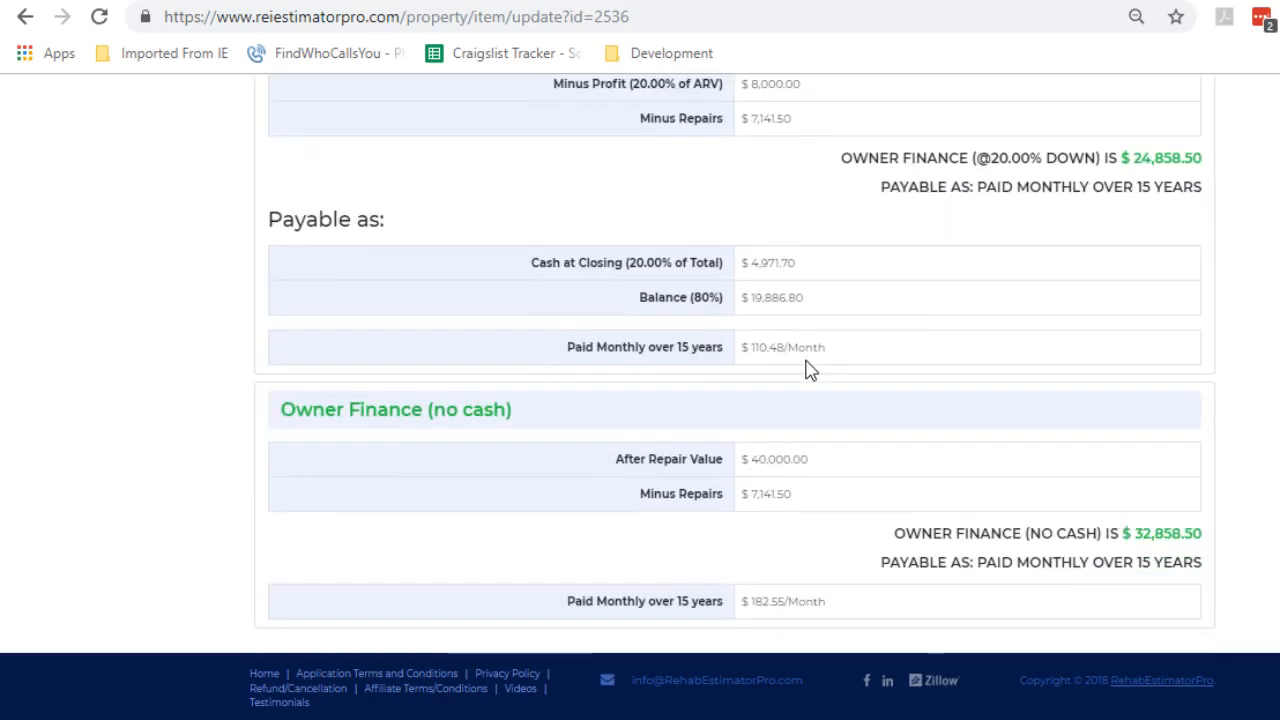
pyautogui.scroll(5, 810, 370)
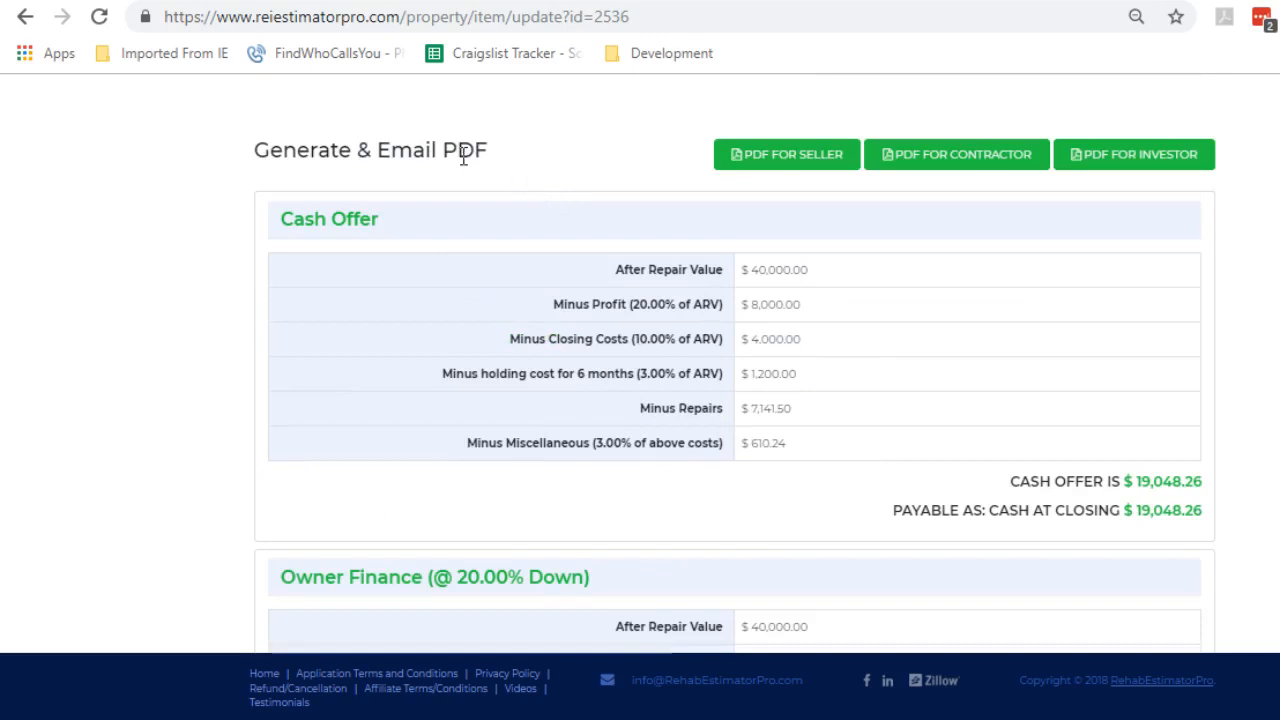
pyautogui.scroll(2, 463, 156)
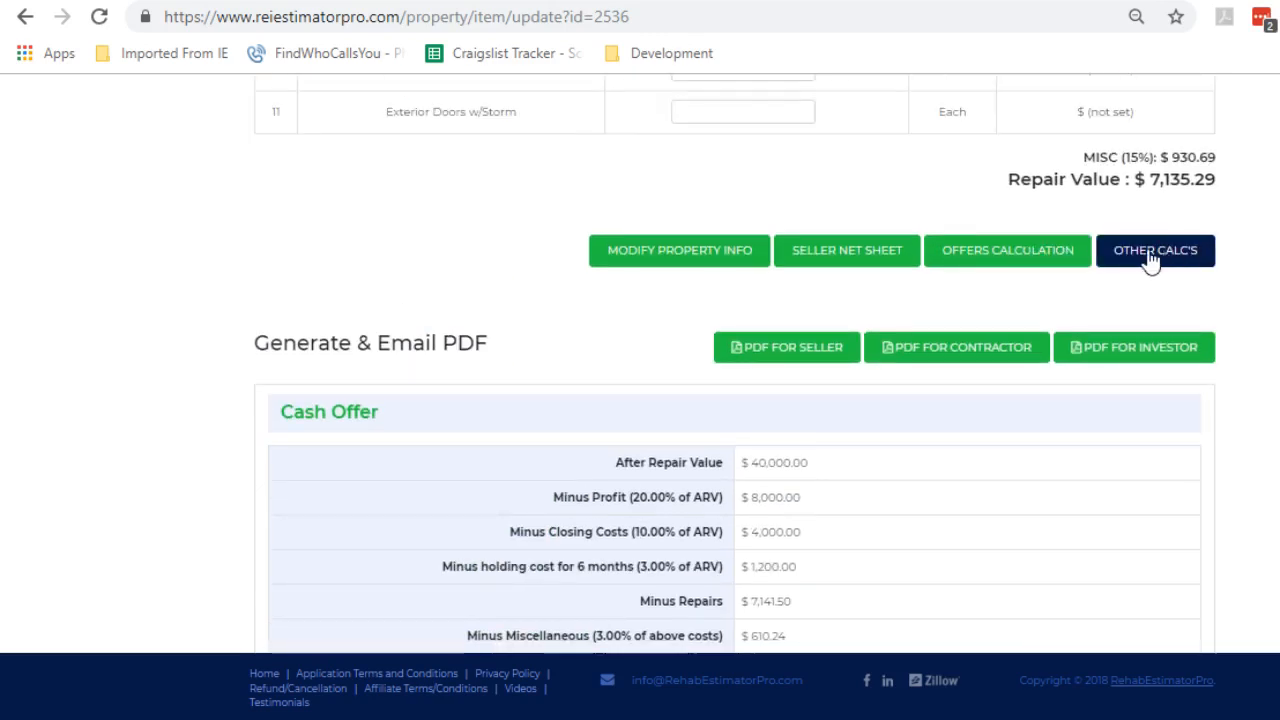